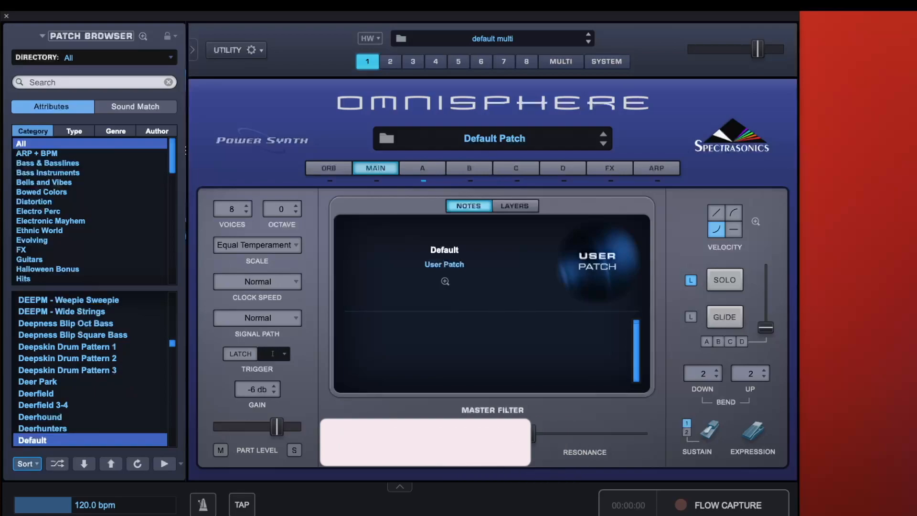
# Show the System page and examine the available sample memory limit options without changing the setting.
pyautogui.click(622, 63)
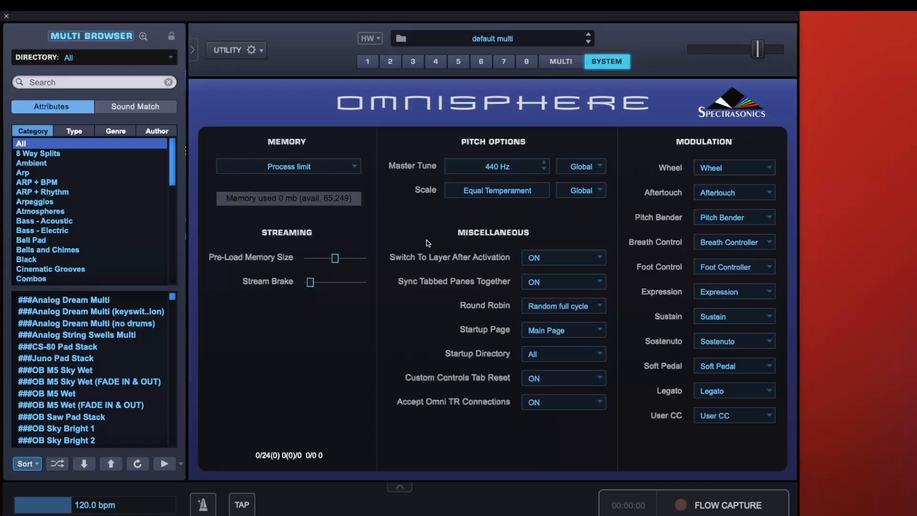
pyautogui.click(311, 171)
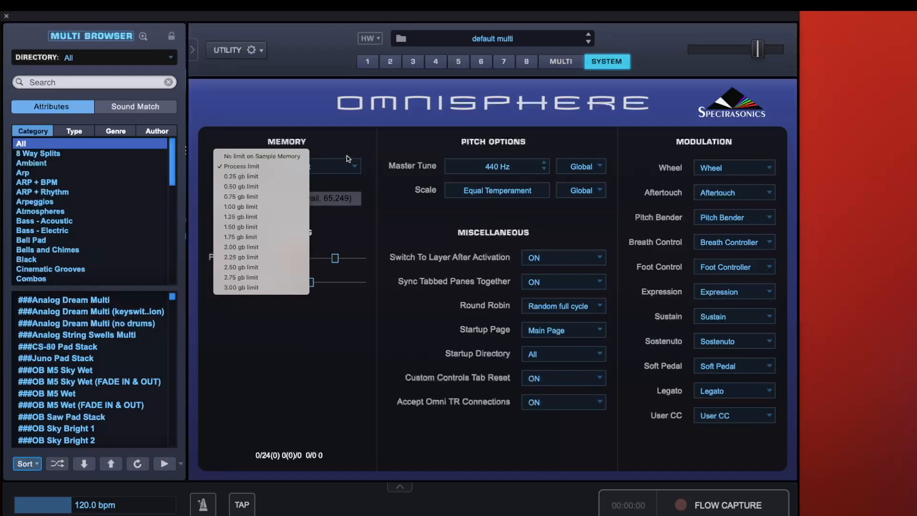
pyautogui.click(359, 148)
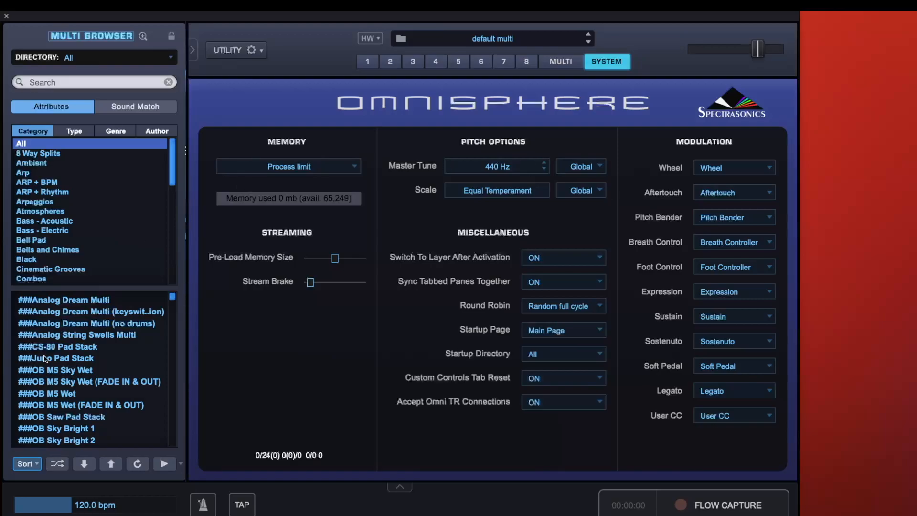
# Load the ###OB M5 Sky Wet multi over the default one, and replace it with the Alien Probe Landing multi.
pyautogui.doubleClick(78, 382)
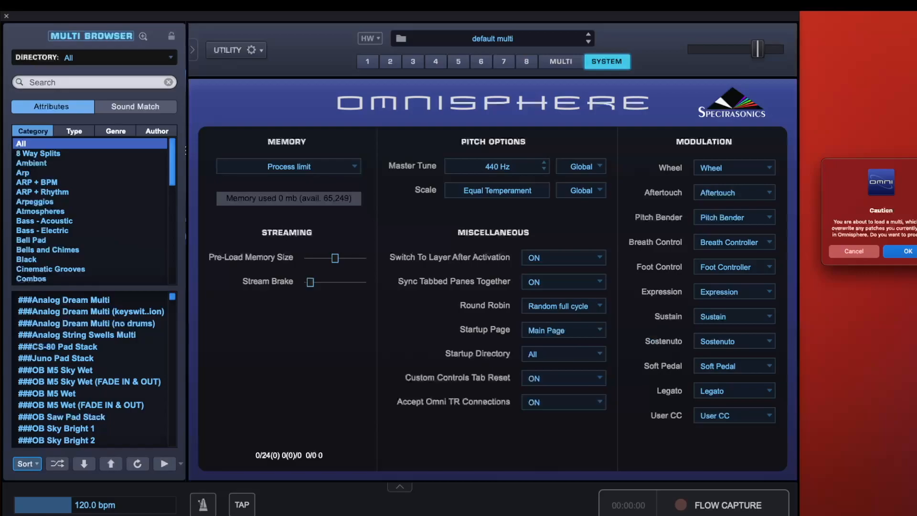
pyautogui.click(840, 252)
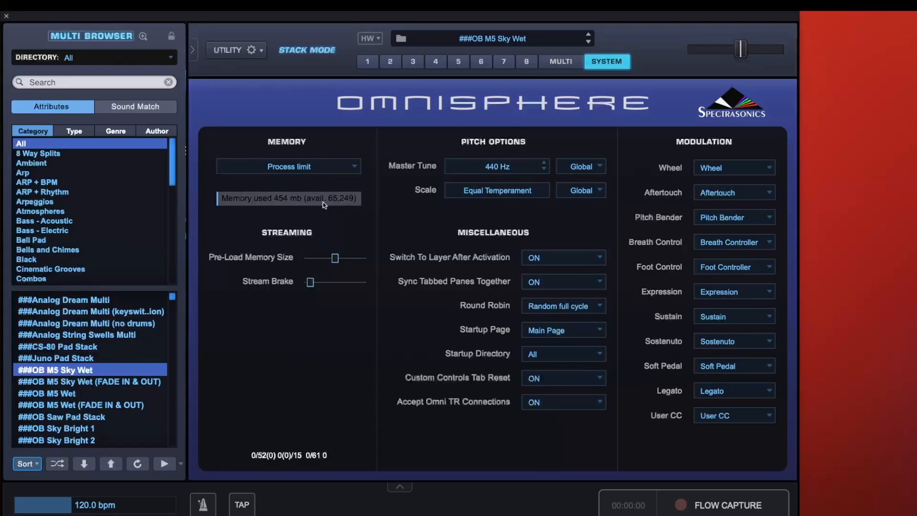
pyautogui.scroll(-20, 119, 398)
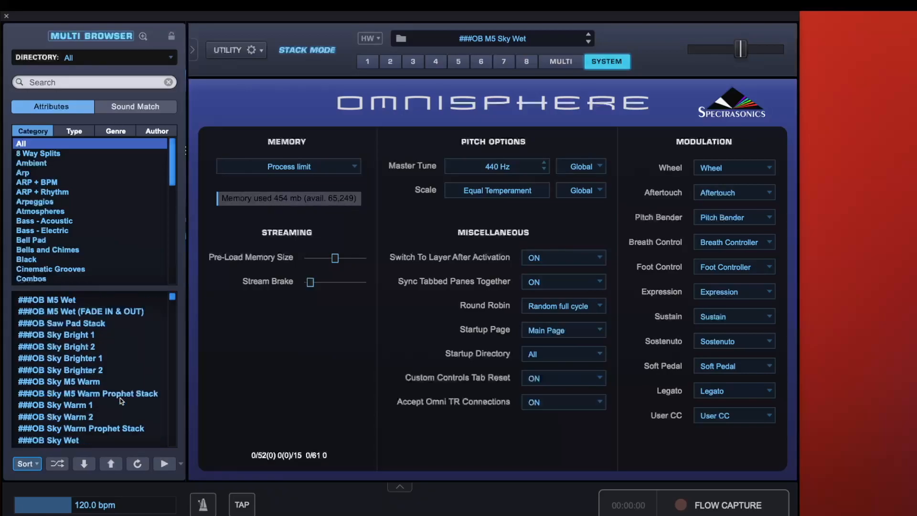
pyautogui.click(119, 404)
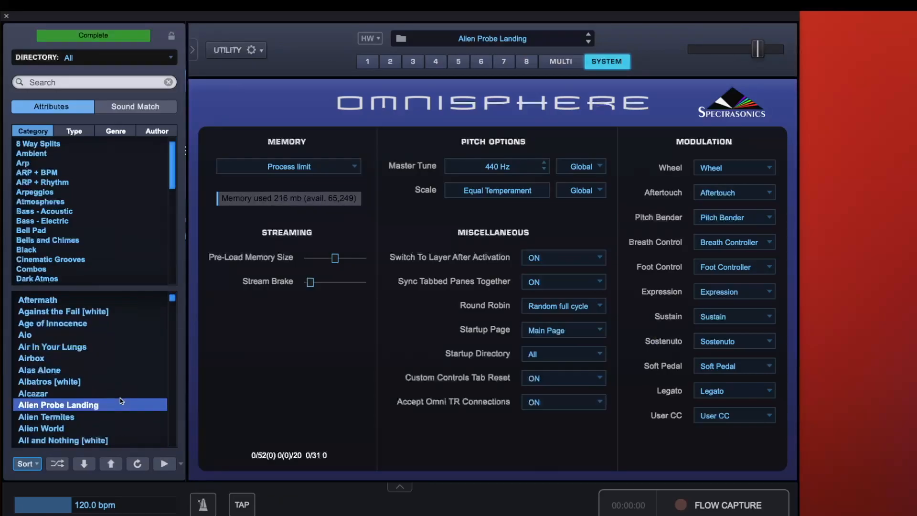
# Restrict the multi browser to the Trilian Library and load the Chapman Stick Keyswitch multi.
pyautogui.scroll(-10, 119, 397)
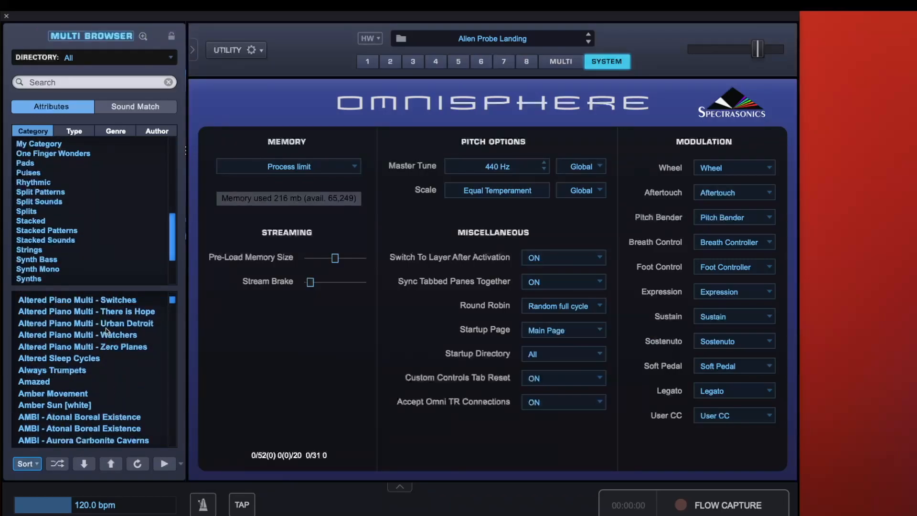
pyautogui.click(130, 58)
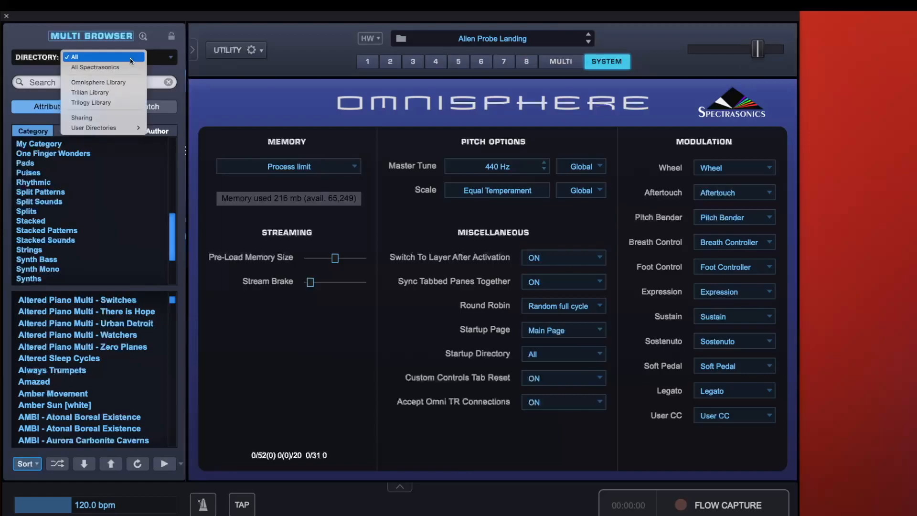
pyautogui.moveTo(121, 128)
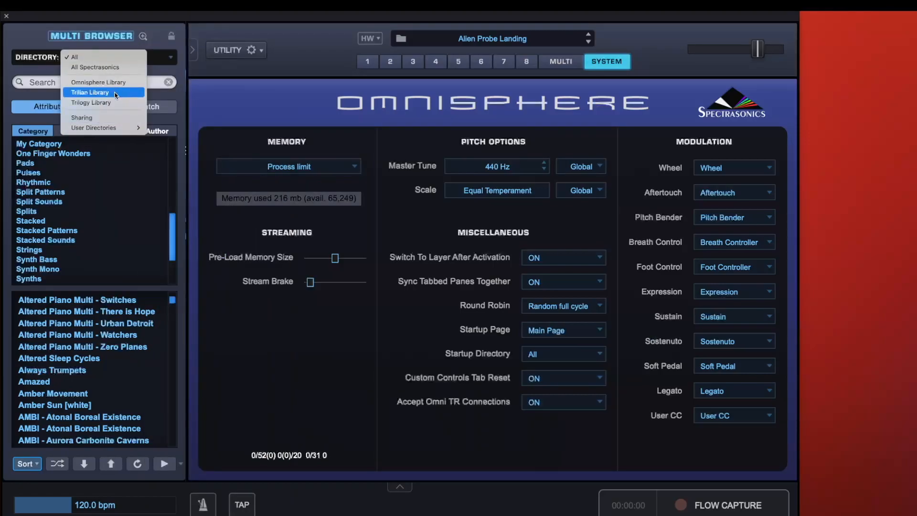
pyautogui.click(115, 93)
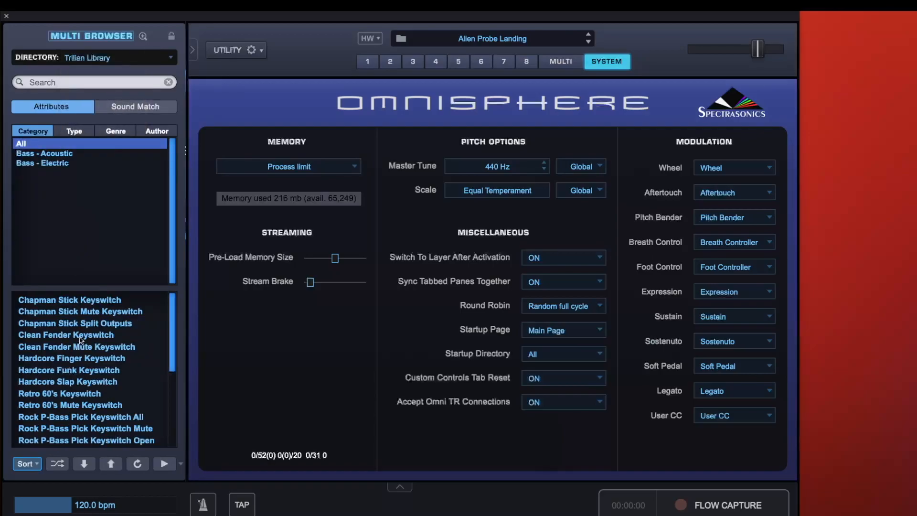
pyautogui.click(106, 299)
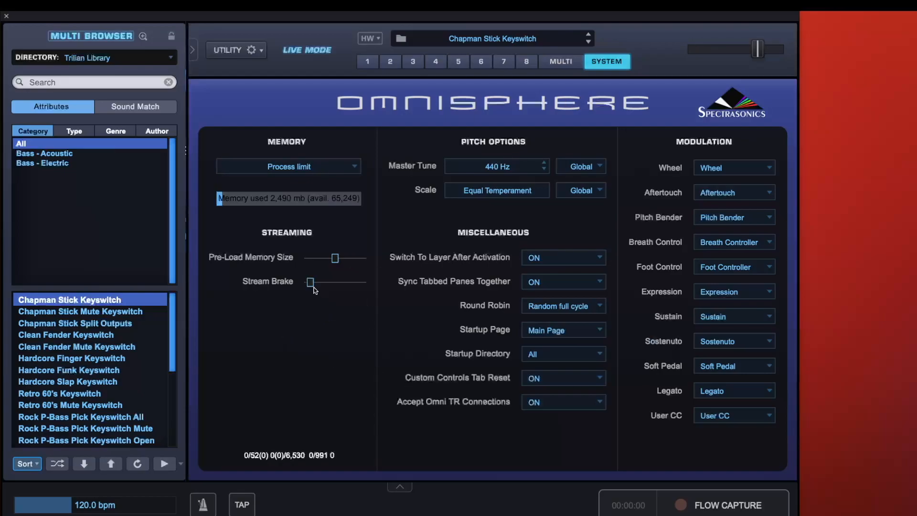
# Examine the Master Tune frequency choices and the scope options for the master tuning.
pyautogui.moveTo(311, 283)
pyautogui.click(511, 167)
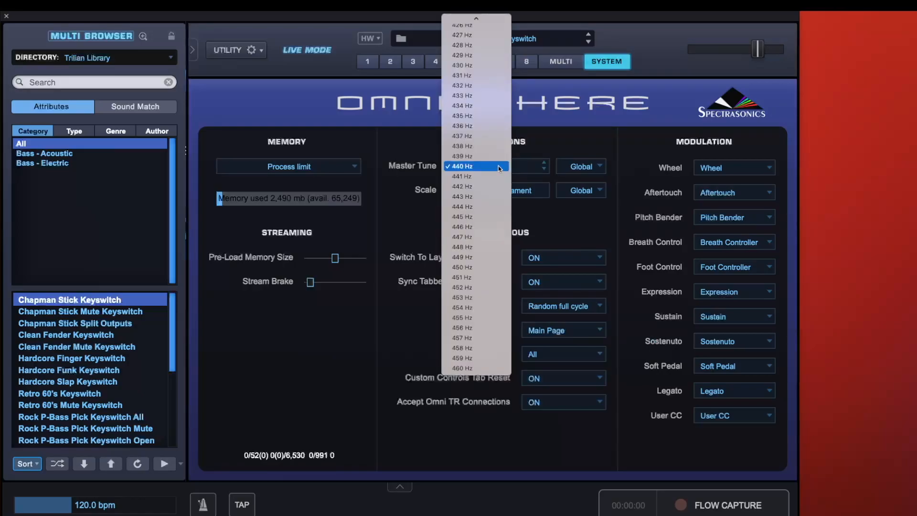
pyautogui.scroll(3, 498, 166)
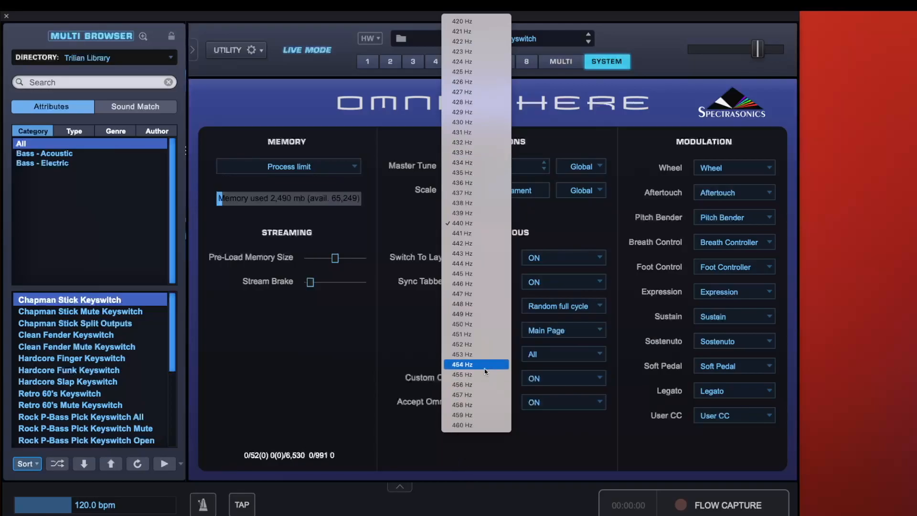
pyautogui.click(611, 125)
pyautogui.click(587, 166)
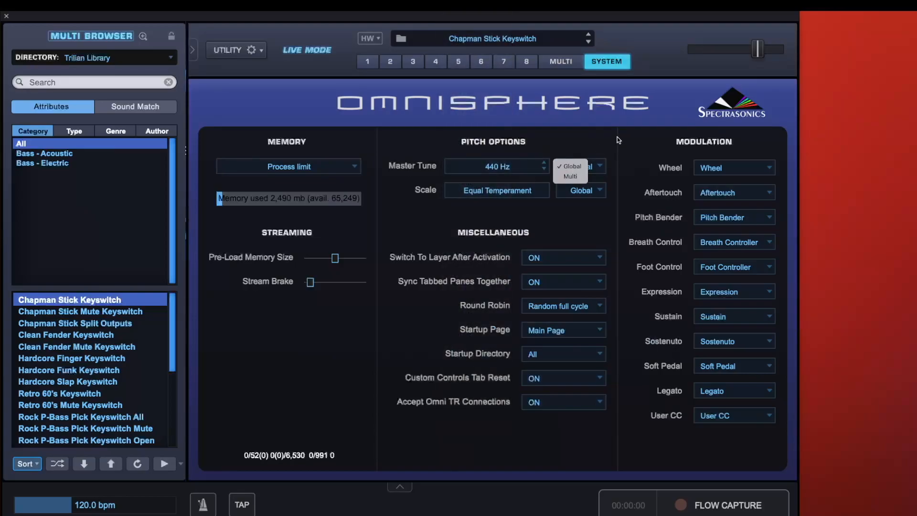
pyautogui.click(617, 137)
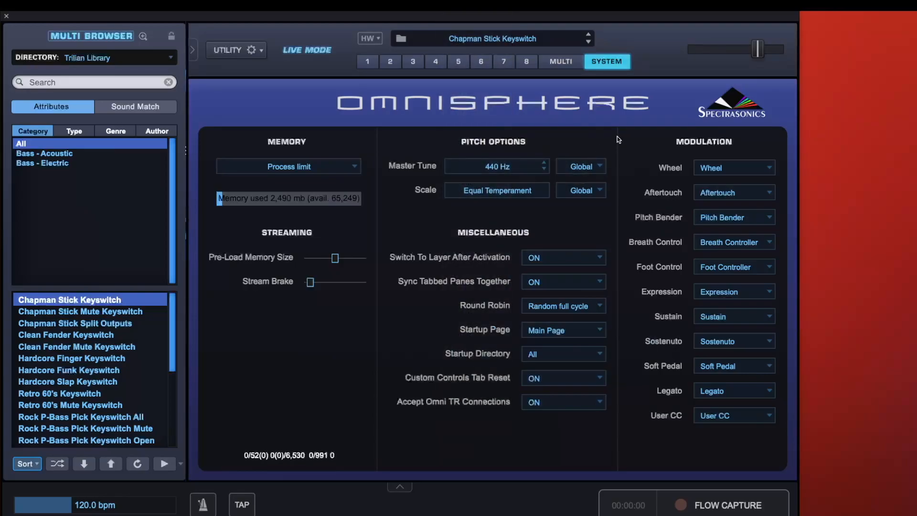
# Examine the tuning scale categories, including Microtonal, Gamelan and Arabic, and the scope options for the scale.
pyautogui.click(517, 192)
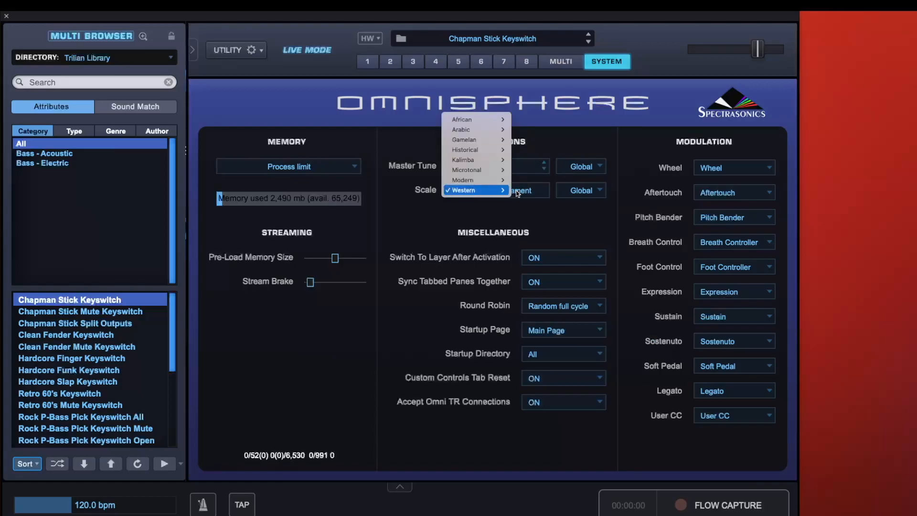
pyautogui.moveTo(481, 189)
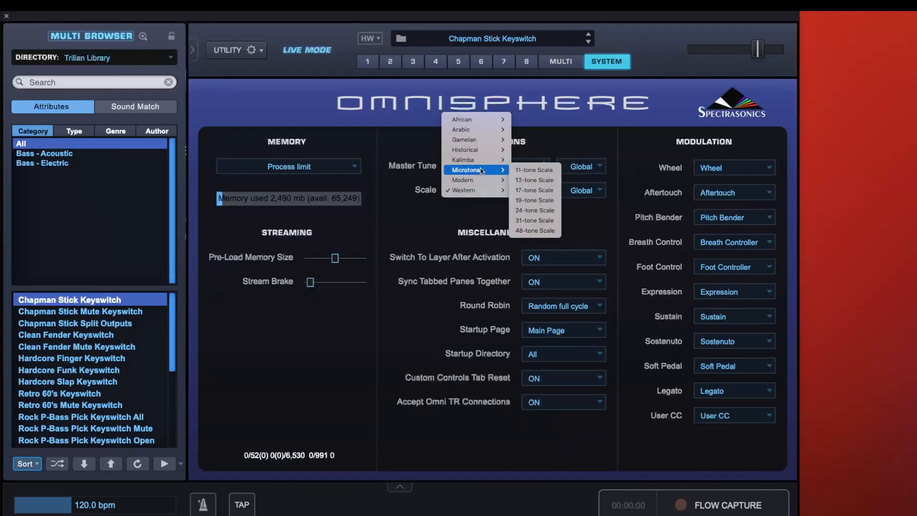
pyautogui.moveTo(481, 154)
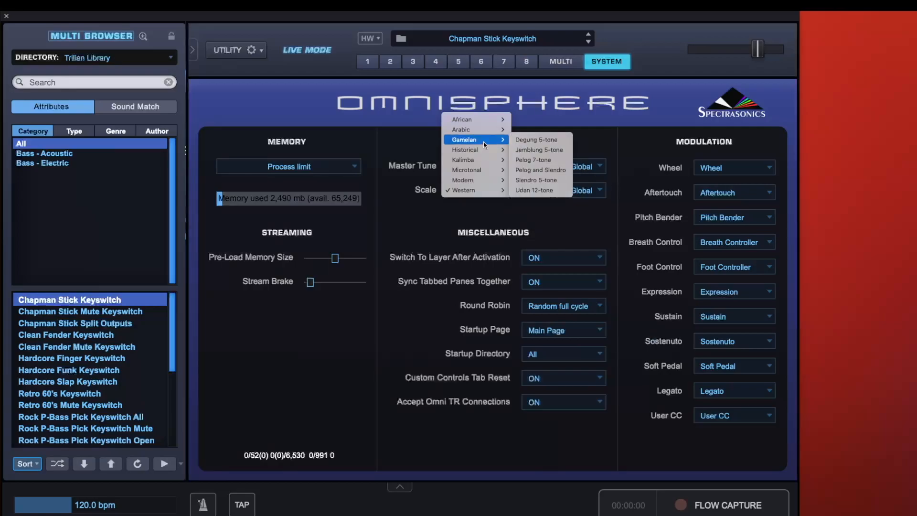
pyautogui.moveTo(486, 133)
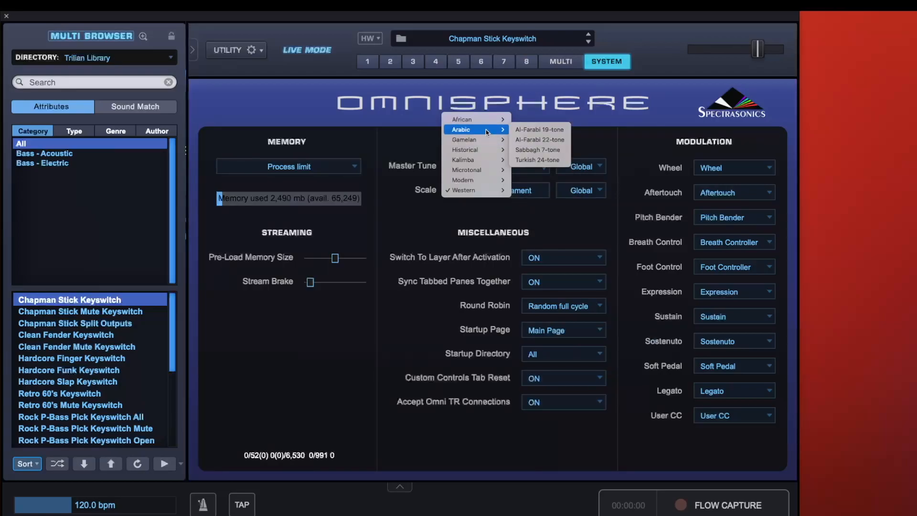
pyautogui.click(637, 136)
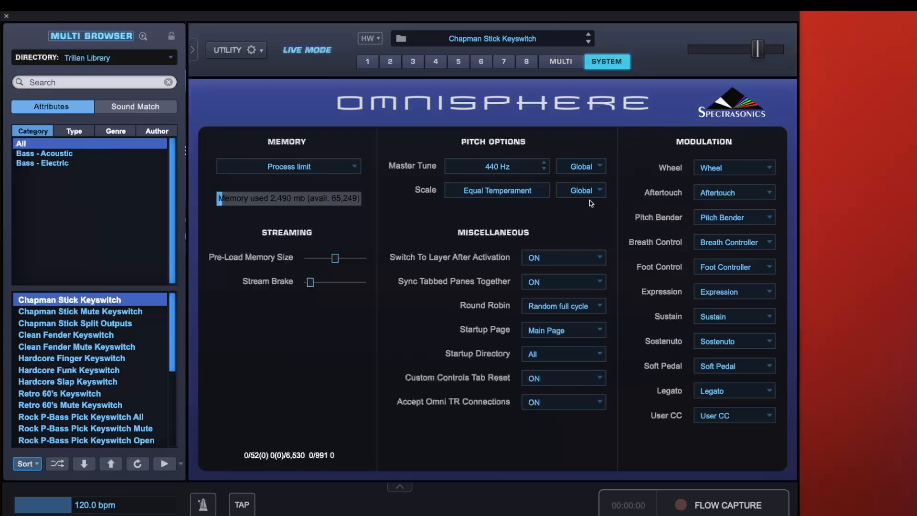
pyautogui.click(491, 197)
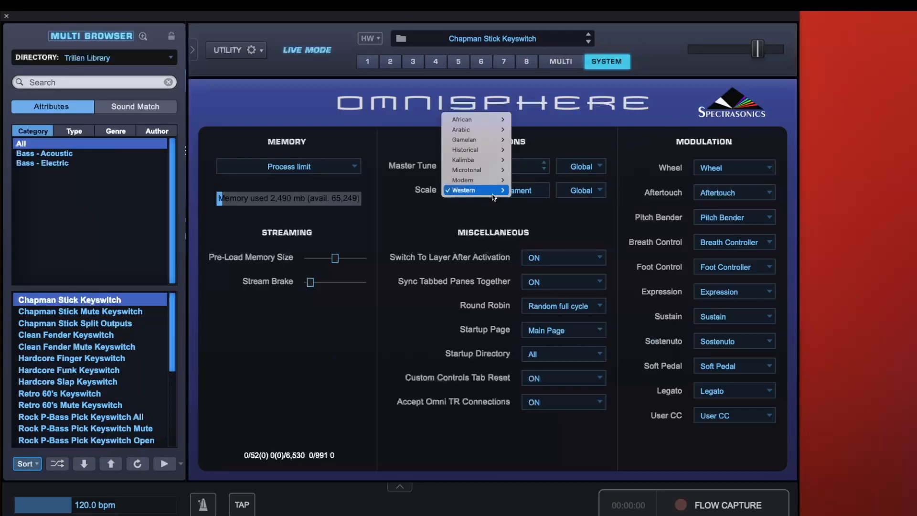
pyautogui.click(492, 194)
pyautogui.click(602, 190)
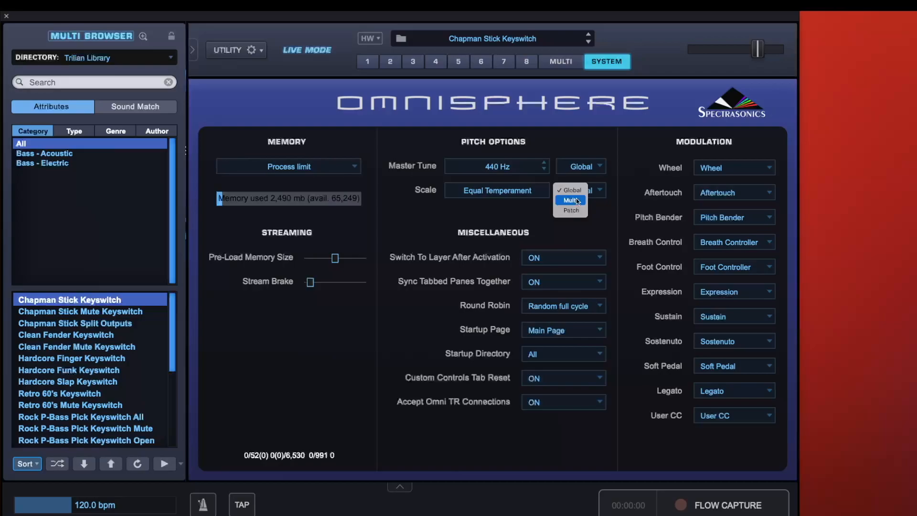
pyautogui.click(509, 210)
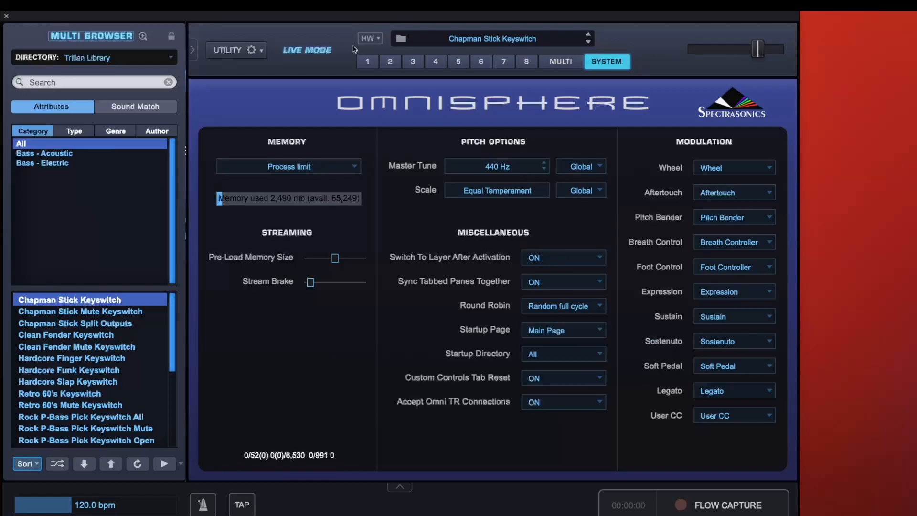
# View part 1 and the multi mixer, and clear the whole multi.
pyautogui.click(368, 61)
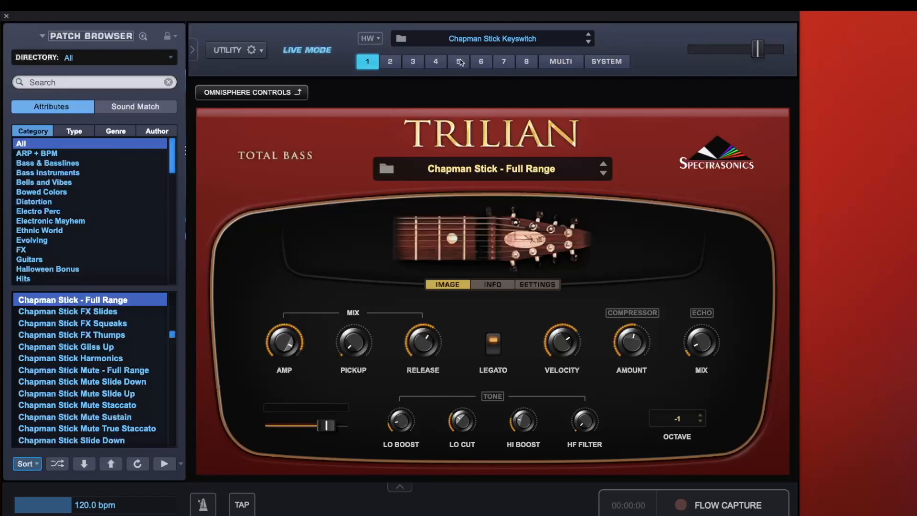
pyautogui.click(571, 65)
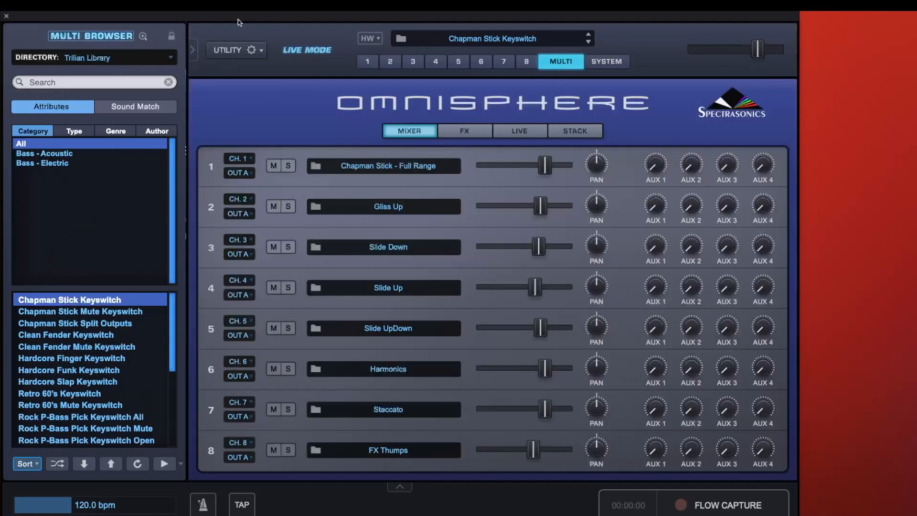
pyautogui.click(227, 50)
pyautogui.click(241, 105)
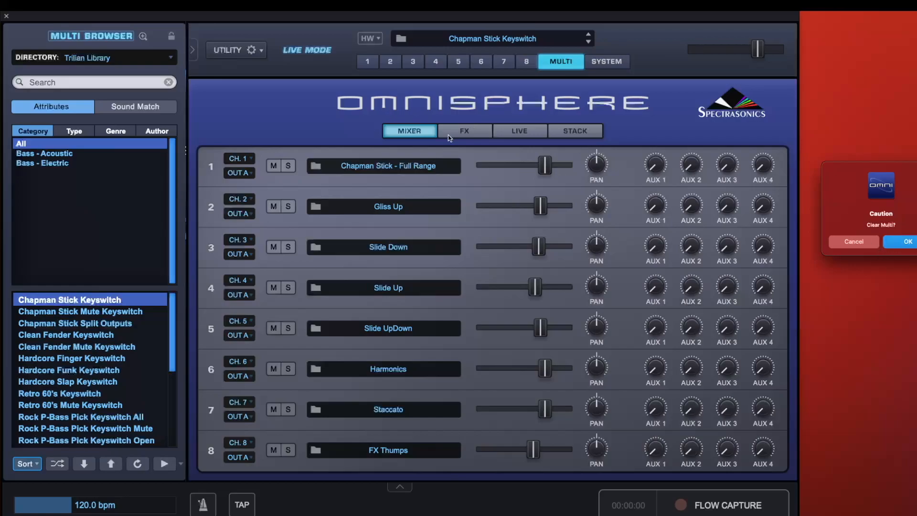
pyautogui.press('Return')
# Load the Empok patch into part 1 and show its layer A.
pyautogui.click(365, 65)
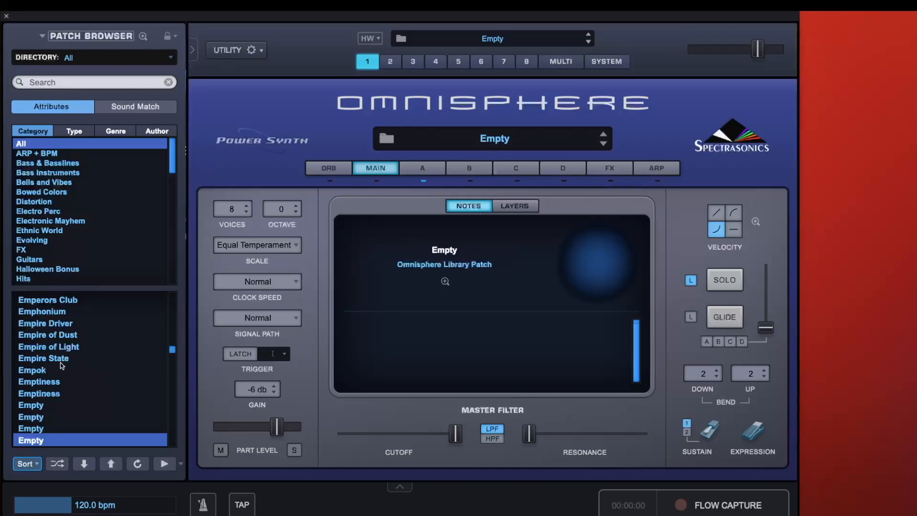
pyautogui.click(45, 369)
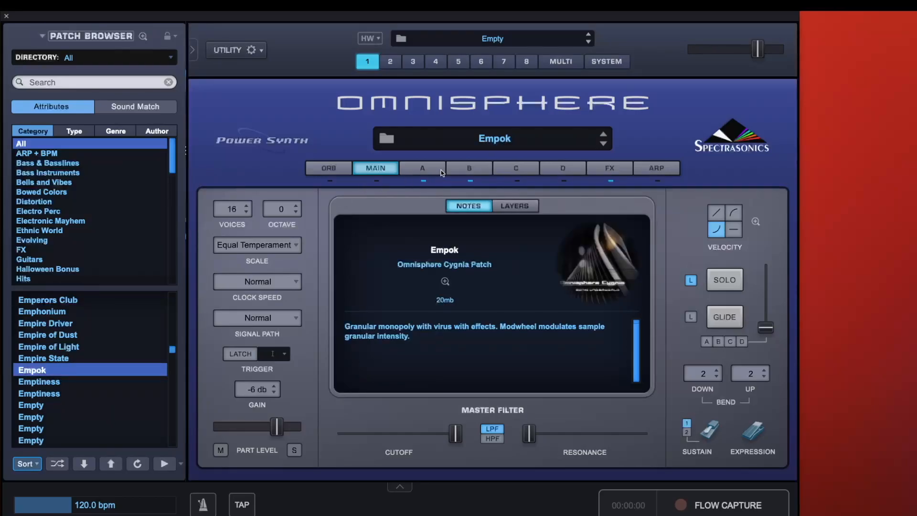
pyautogui.click(424, 167)
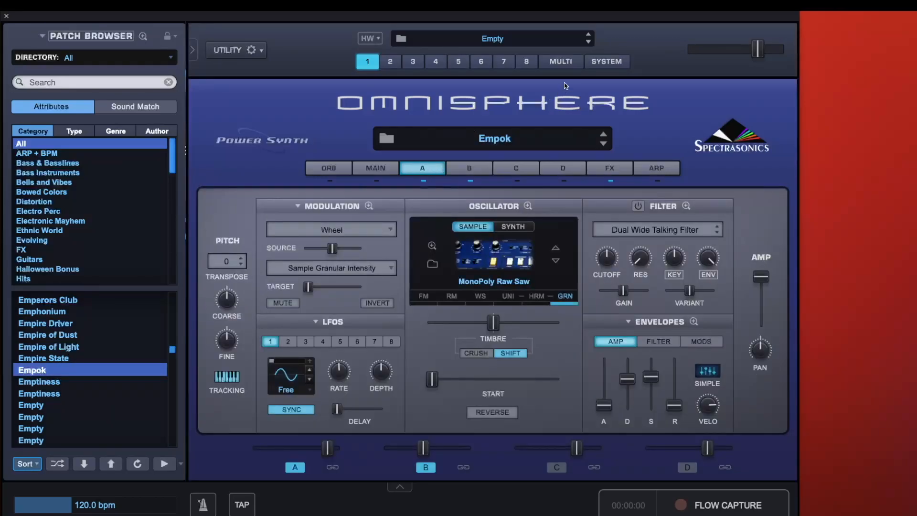
# Test Switch To Layer After Activation by toggling layers D and C of part 1 on and off, and return to the System page.
pyautogui.click(599, 62)
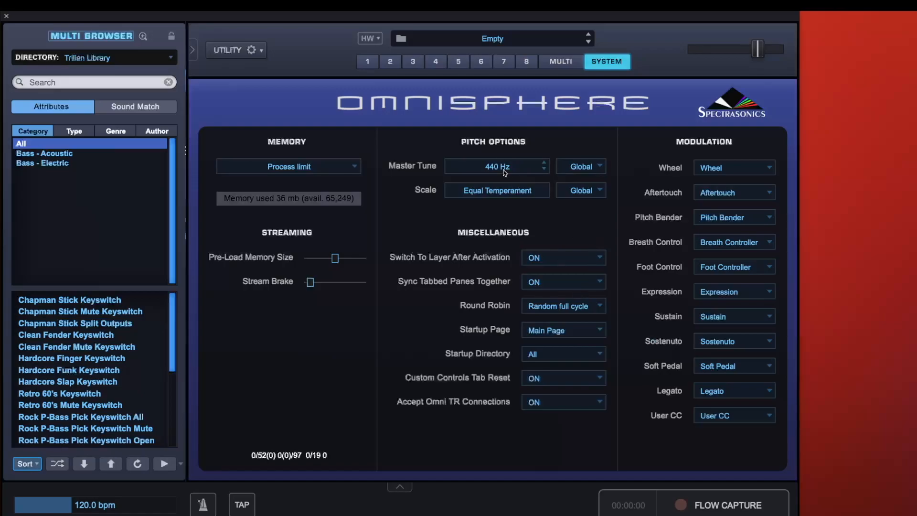
pyautogui.click(372, 63)
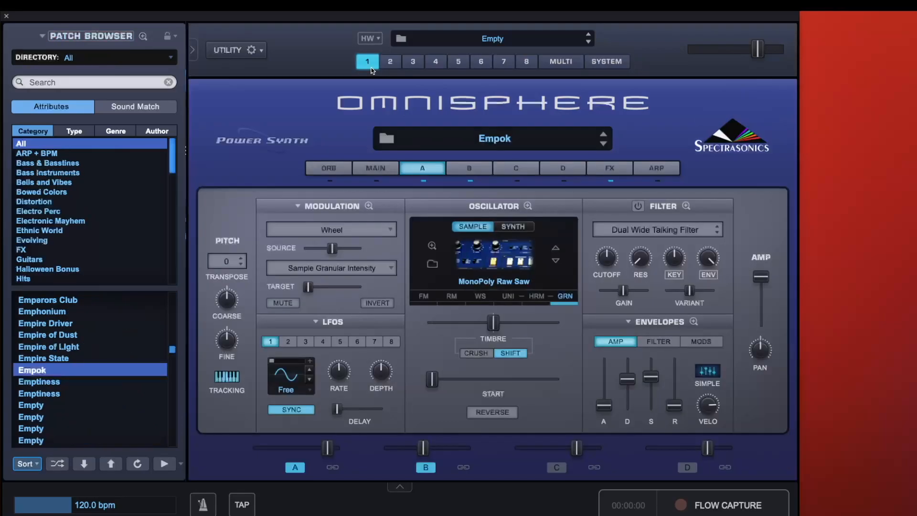
pyautogui.click(687, 468)
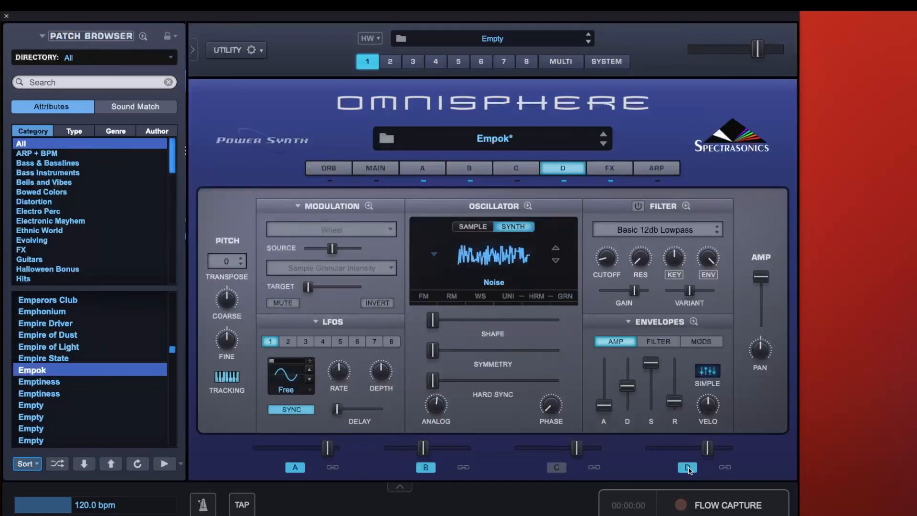
pyautogui.click(555, 468)
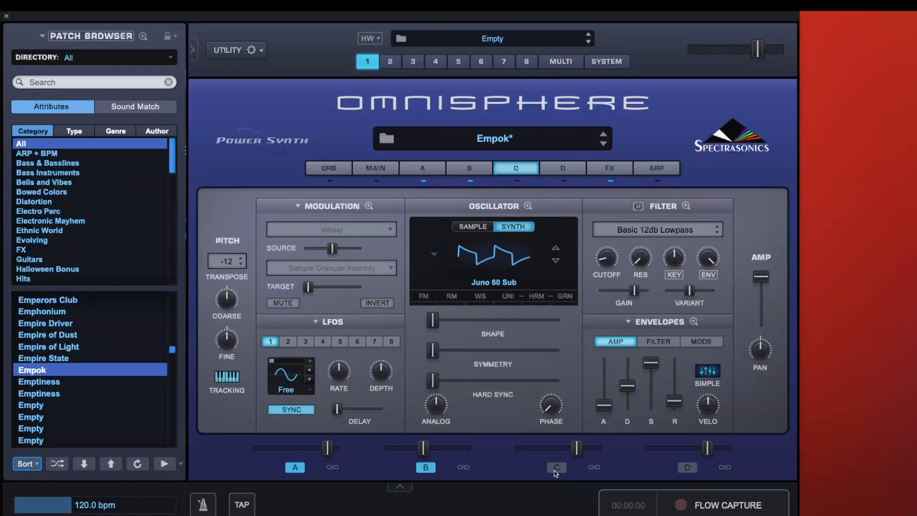
pyautogui.click(605, 62)
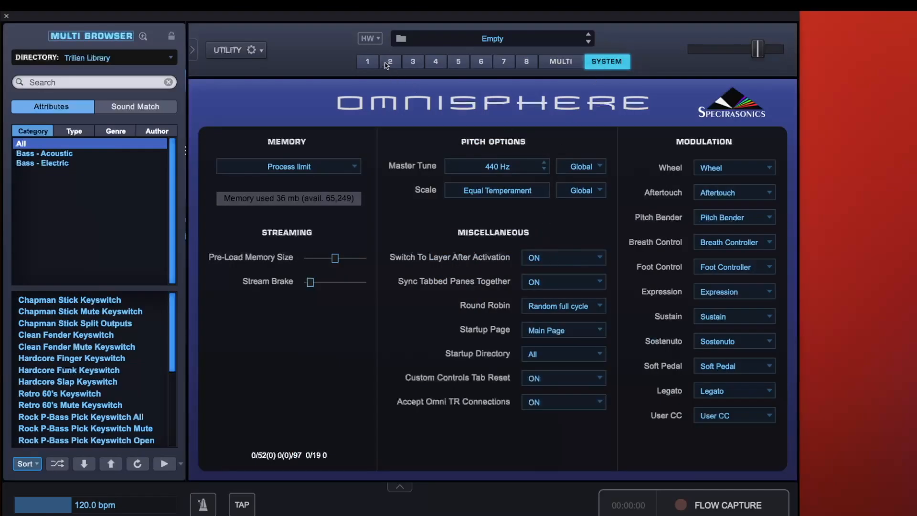
# View part 1, and set Switch To Layer After Activation on the System page to OFF.
pyautogui.click(363, 61)
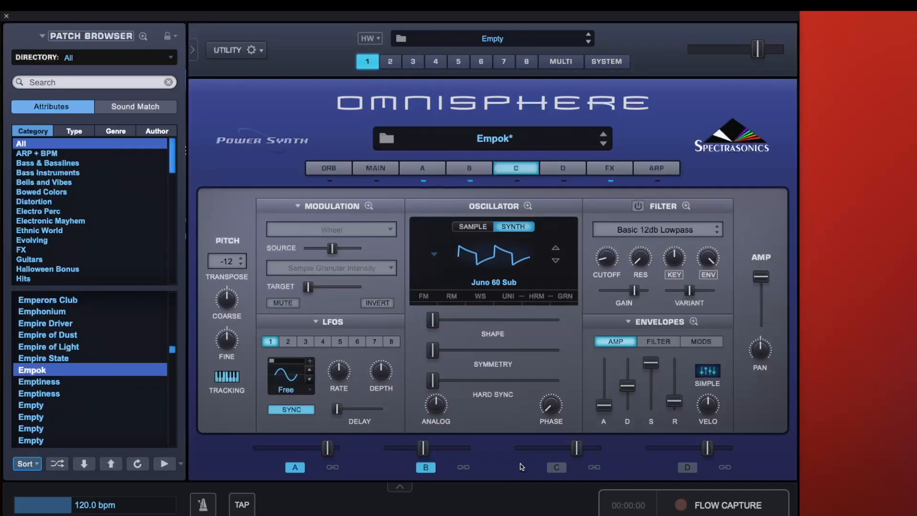
pyautogui.click(613, 65)
pyautogui.click(571, 262)
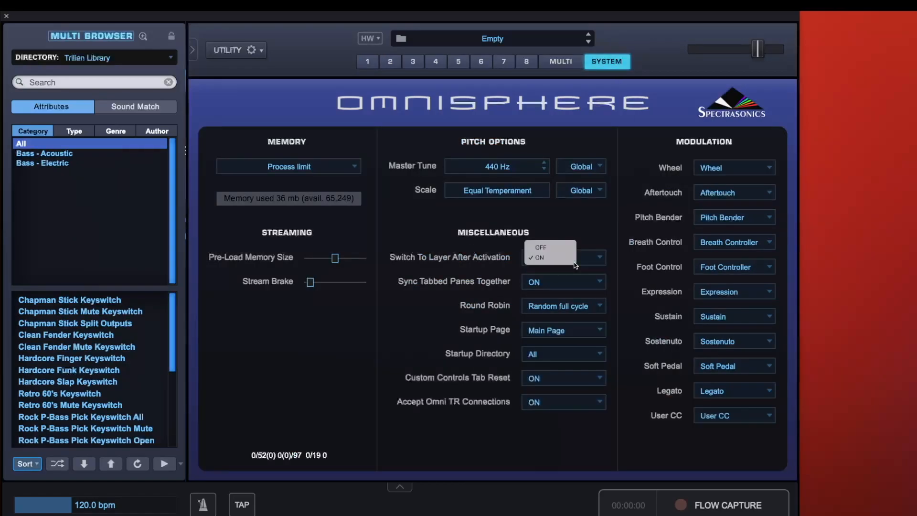
pyautogui.click(552, 248)
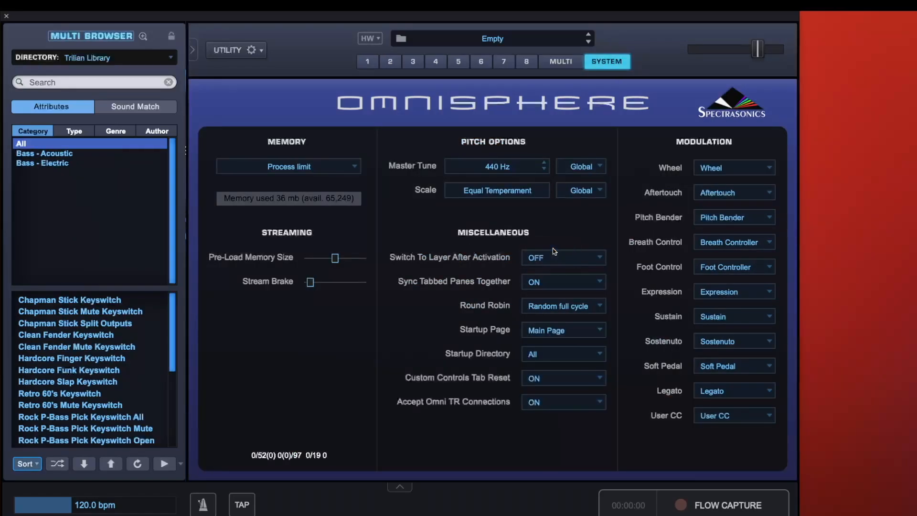
# Test the disabled Switch To Layer After Activation by repeatedly toggling layer D of part 1 while layer C is shown.
pyautogui.click(365, 63)
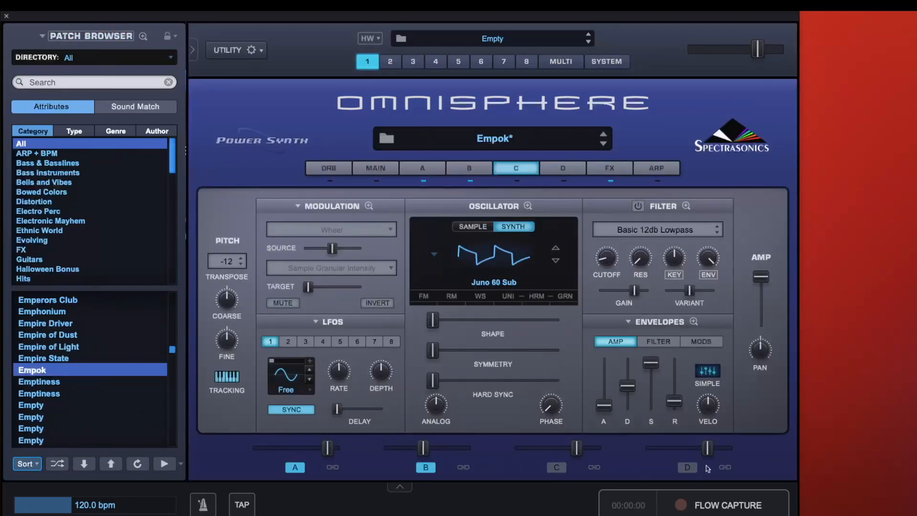
pyautogui.click(691, 469)
pyautogui.click(692, 469)
pyautogui.click(691, 469)
pyautogui.click(691, 468)
pyautogui.click(691, 468)
pyautogui.click(691, 469)
pyautogui.click(691, 469)
# Return to the System page and set Switch To Layer After Activation to ON.
pyautogui.click(562, 61)
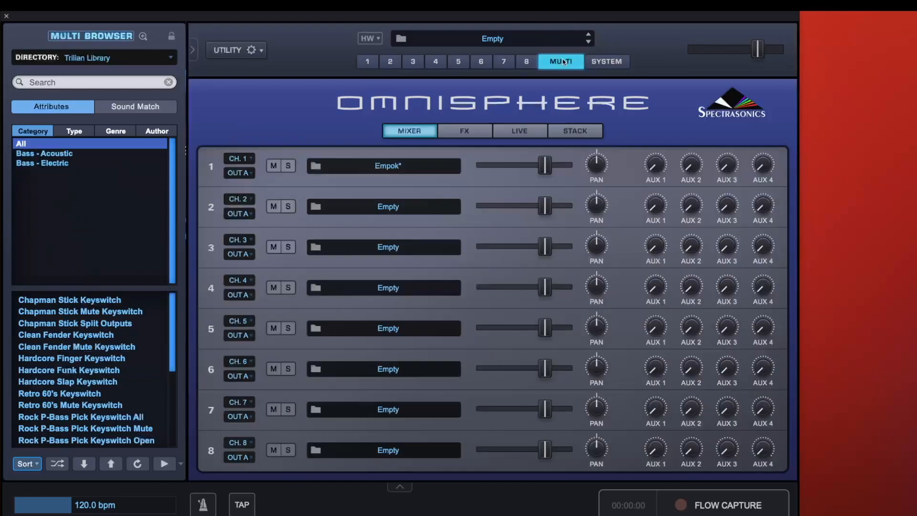
pyautogui.click(620, 63)
pyautogui.click(577, 258)
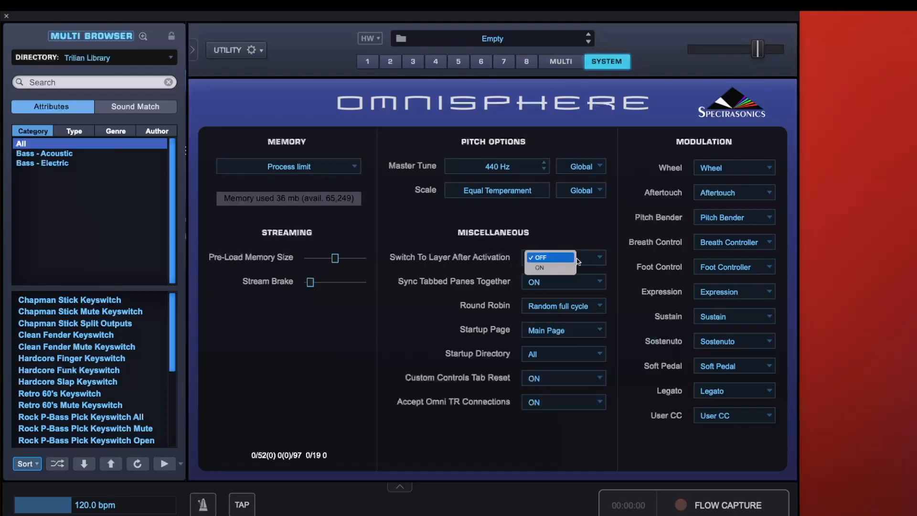
pyautogui.click(558, 266)
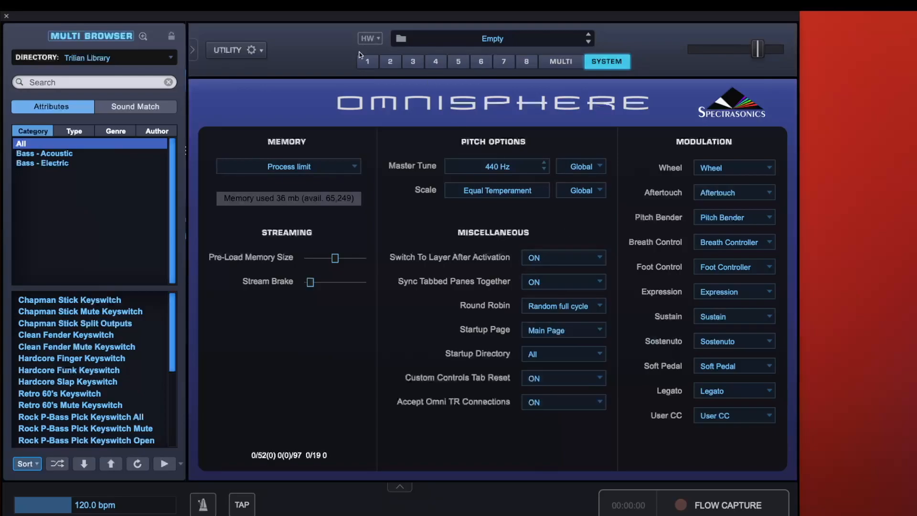
# Activate layer D of part 1 and return to the System page.
pyautogui.click(366, 67)
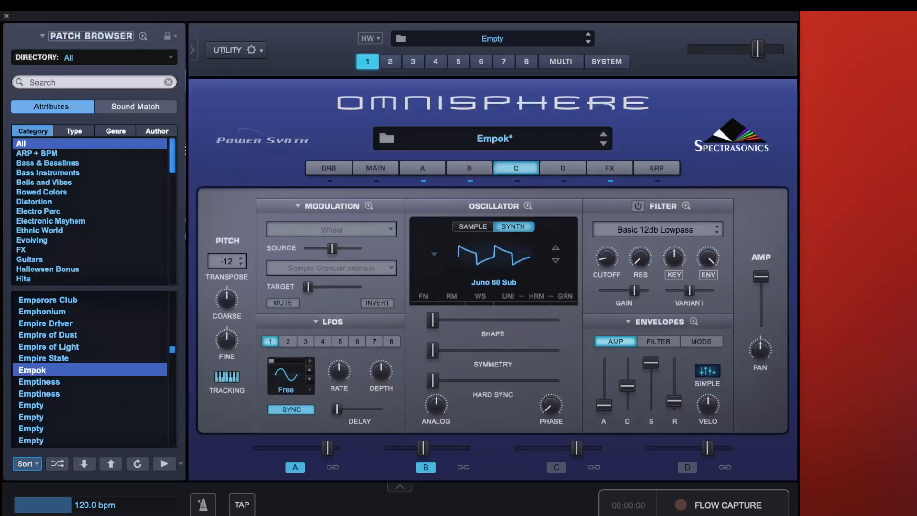
pyautogui.click(689, 467)
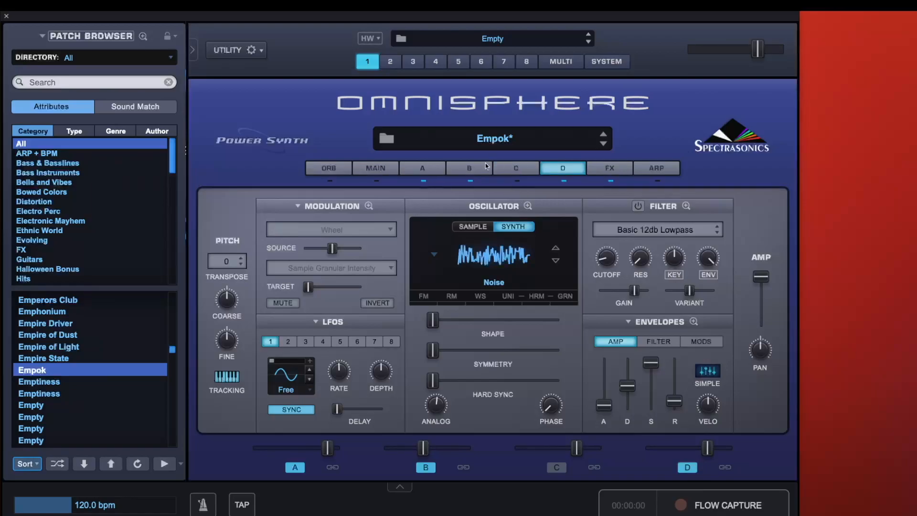
pyautogui.click(566, 61)
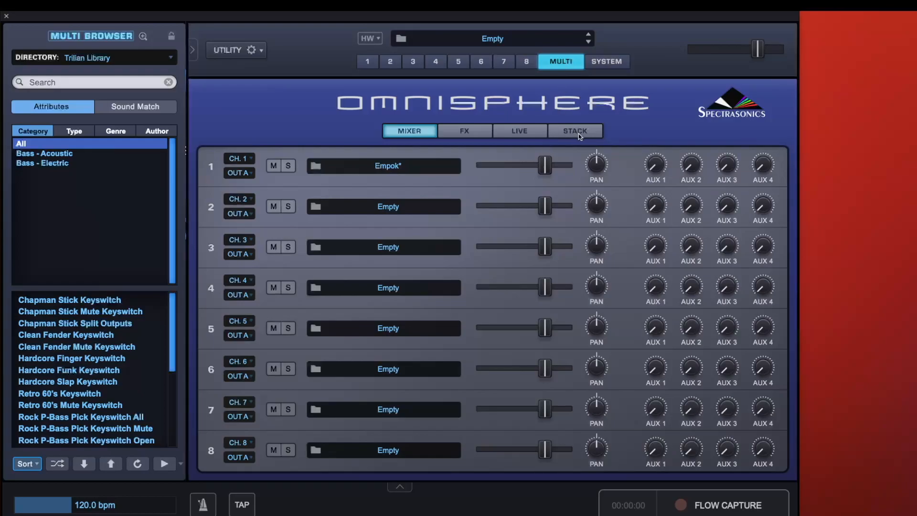
pyautogui.click(610, 64)
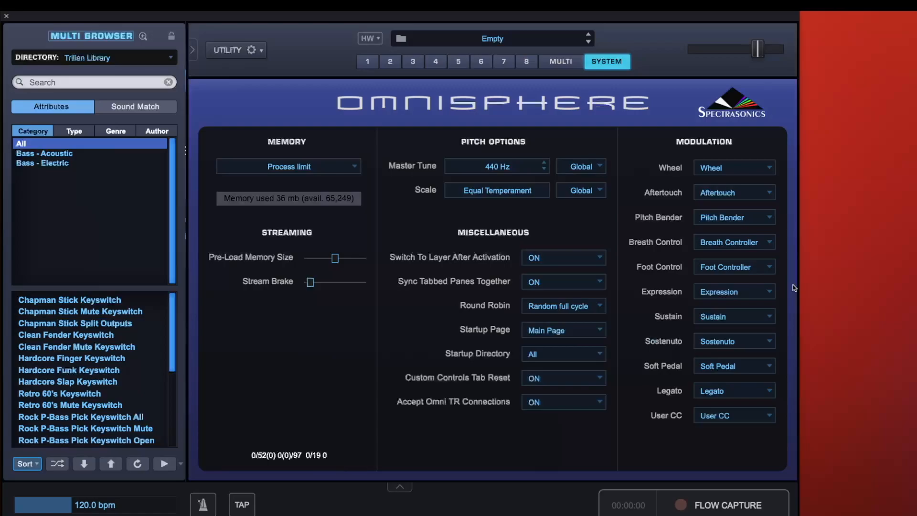
# Examine the Filter Zoom of layer A in part 1, compare it with layer B, and leave the zoomed view.
pyautogui.click(369, 62)
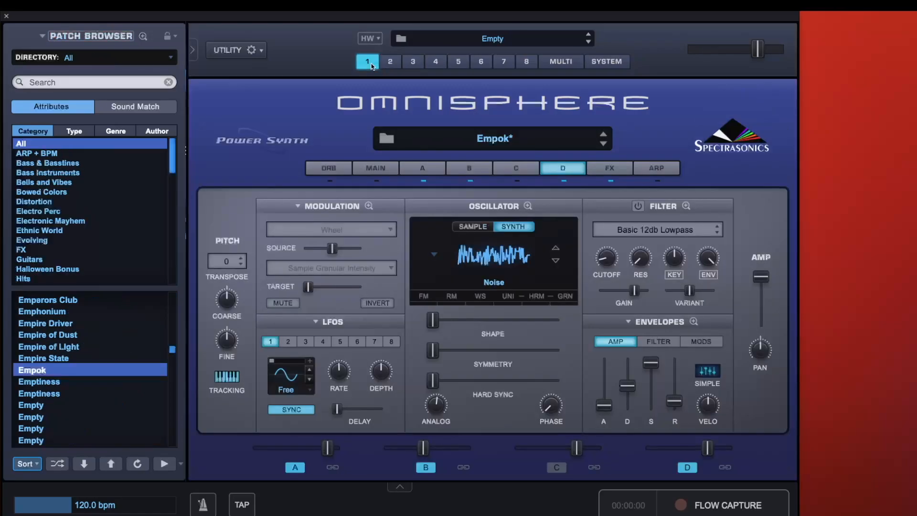
pyautogui.click(432, 171)
pyautogui.click(638, 206)
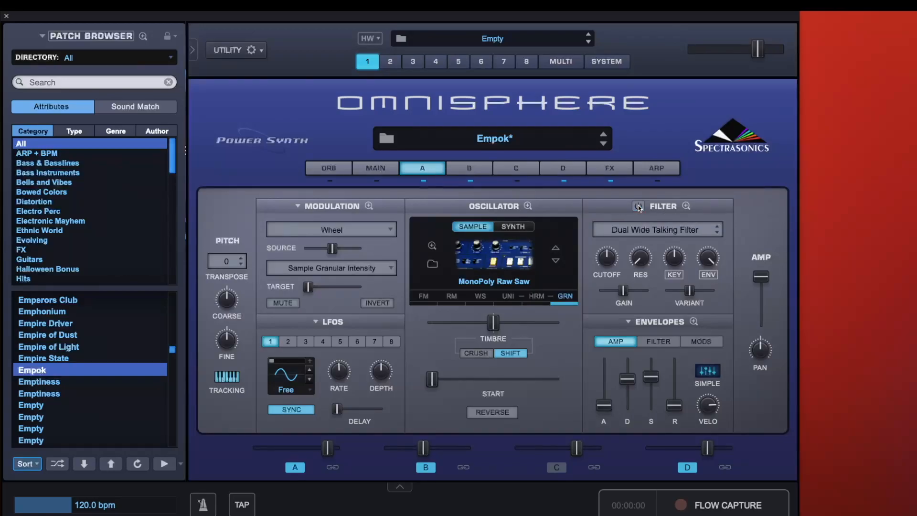
pyautogui.click(685, 206)
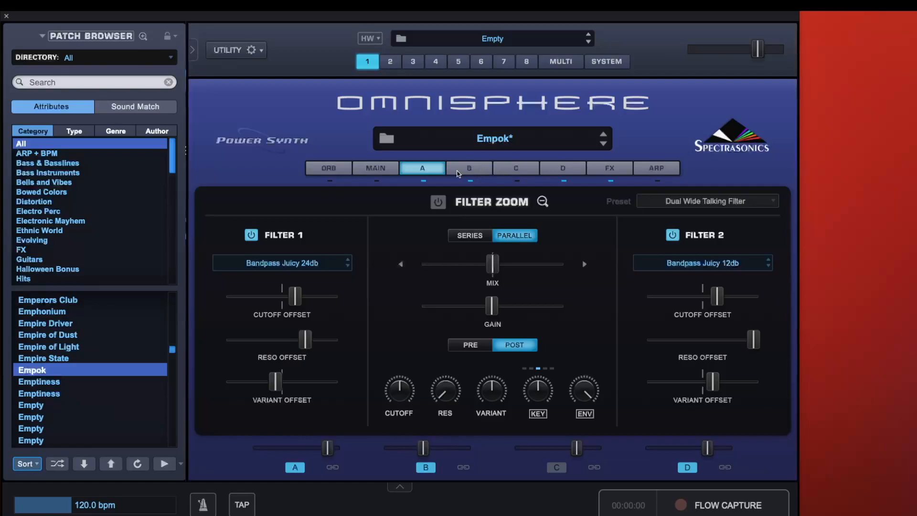
pyautogui.click(476, 173)
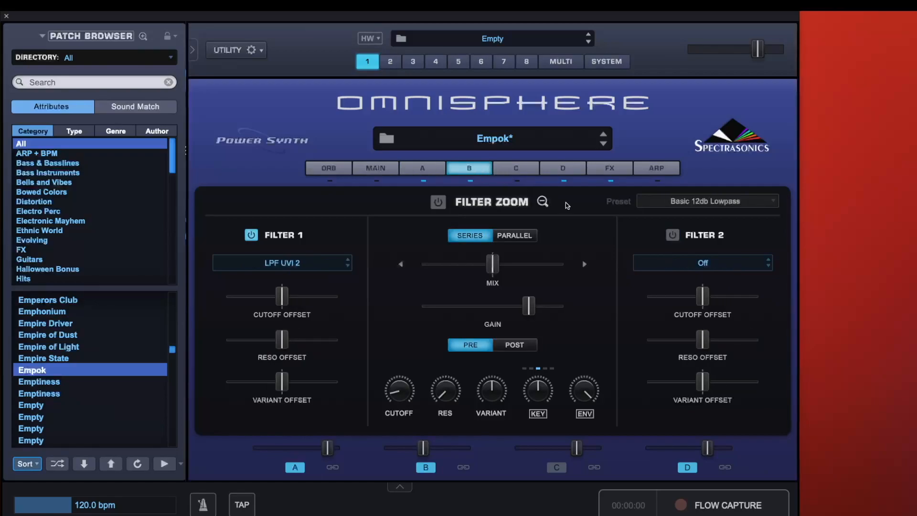
pyautogui.click(432, 167)
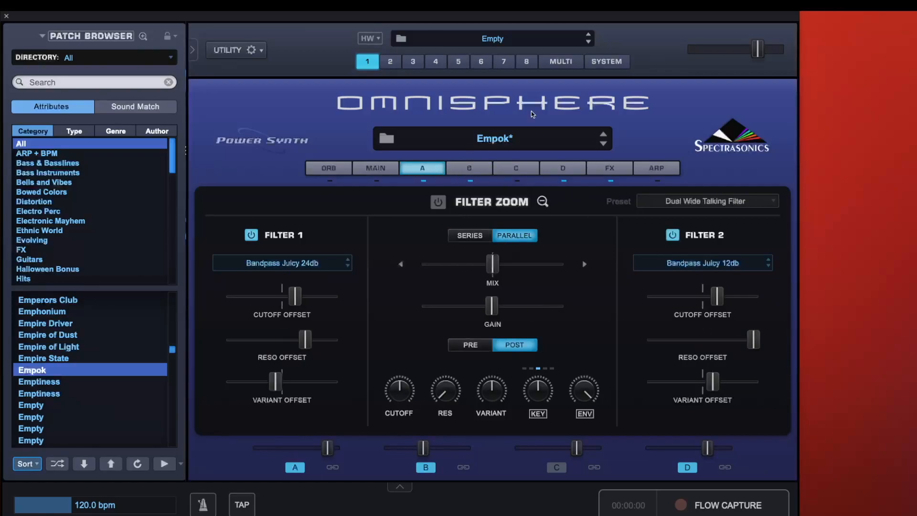
pyautogui.click(543, 201)
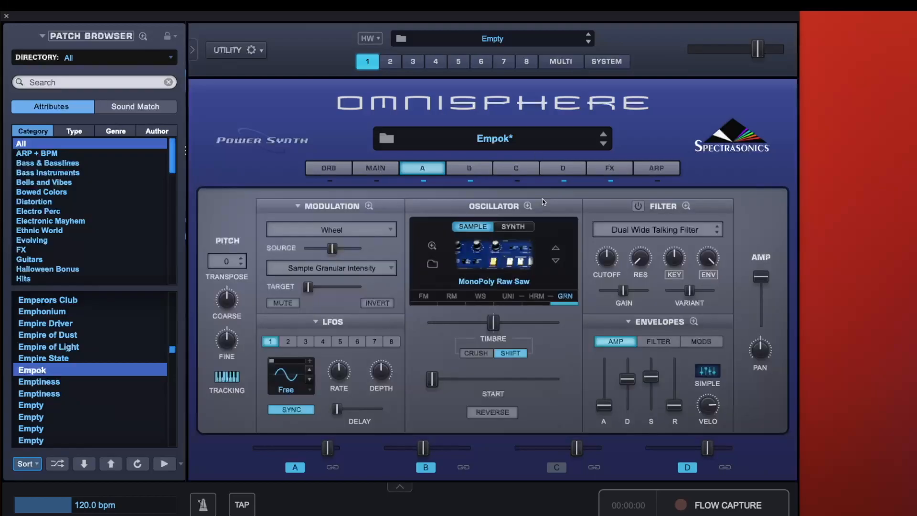
# Set Sync Tabbed Panes Together on the System page to OFF.
pyautogui.click(561, 63)
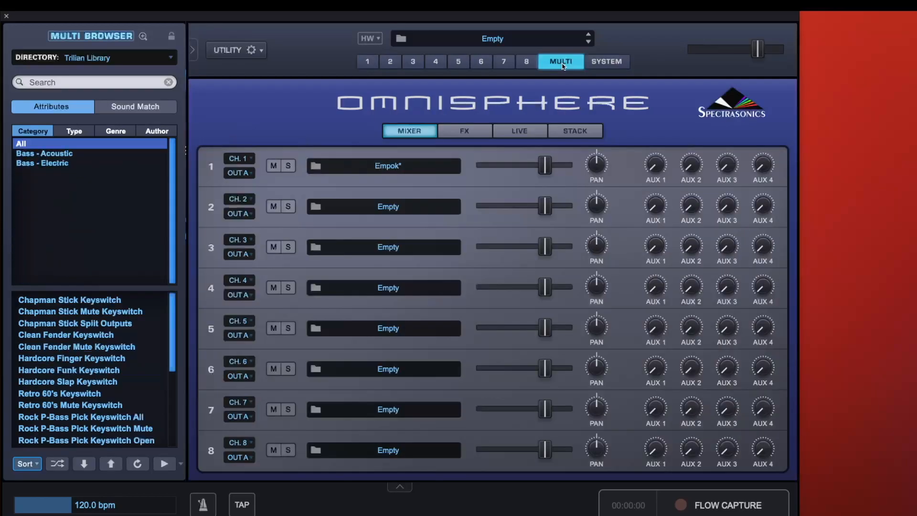
pyautogui.click(605, 59)
pyautogui.click(544, 281)
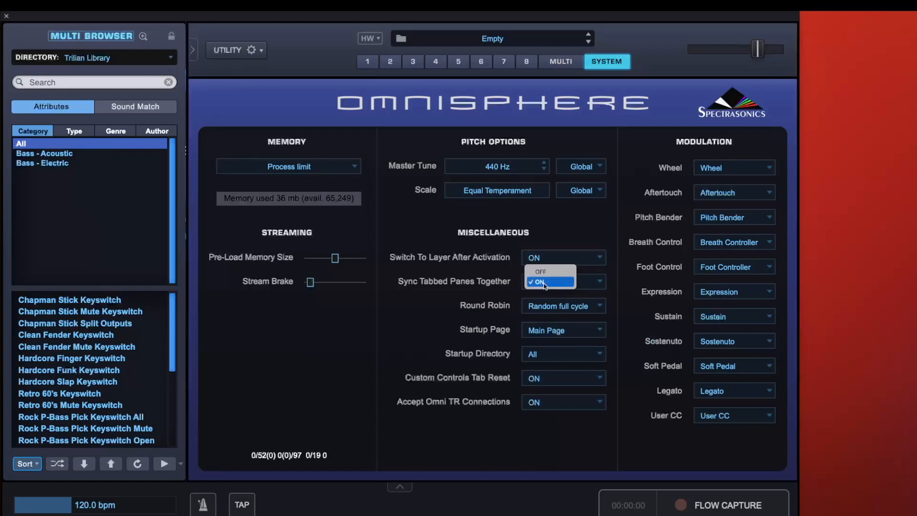
pyautogui.click(541, 271)
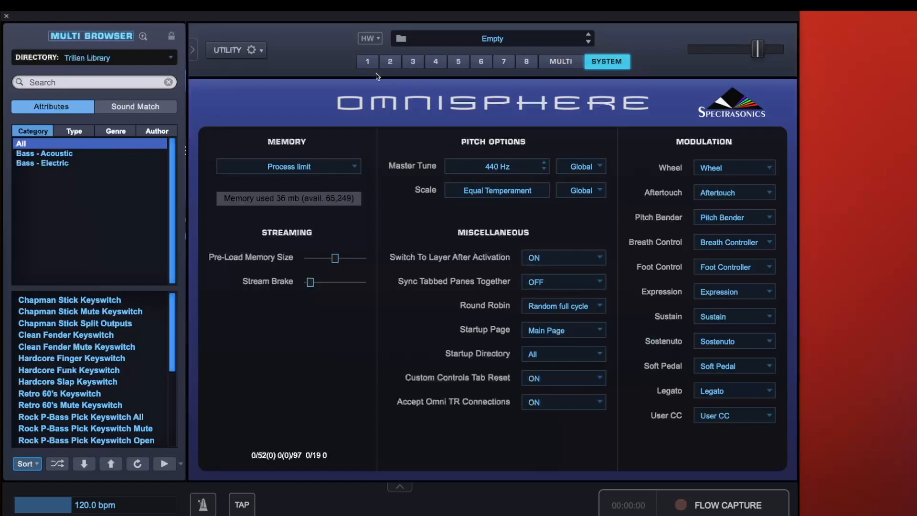
# Test unsynced panes in part 1 by zooming into layer A's filter and switching to layer B.
pyautogui.click(367, 61)
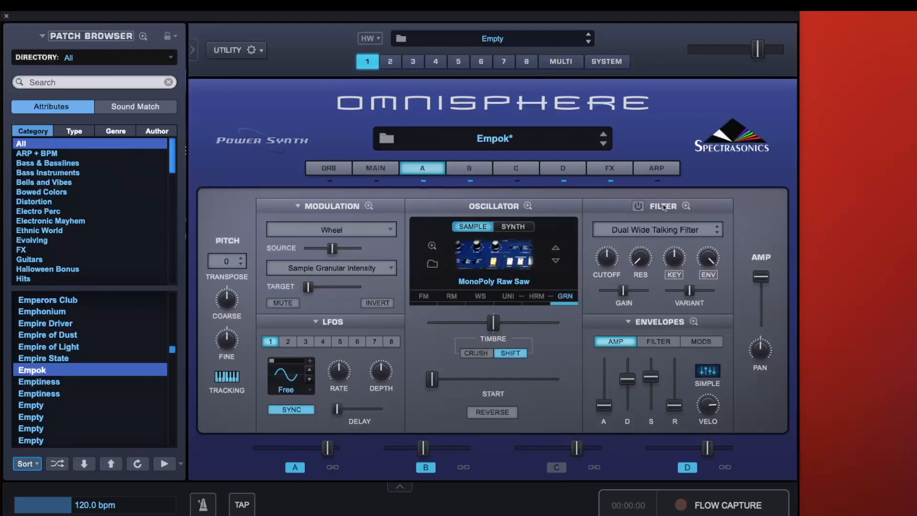
pyautogui.click(686, 206)
pyautogui.click(466, 169)
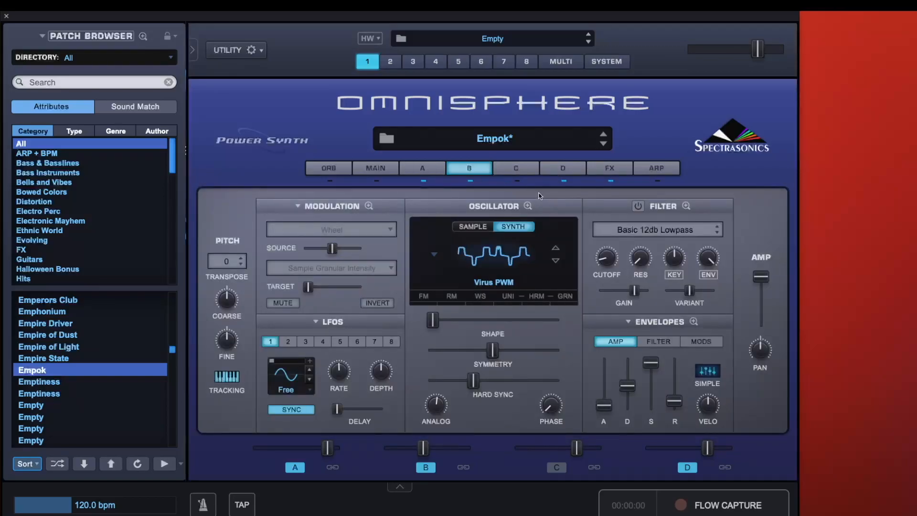
# Return to the System page and set Sync Tabbed Panes Together to ON.
pyautogui.click(555, 65)
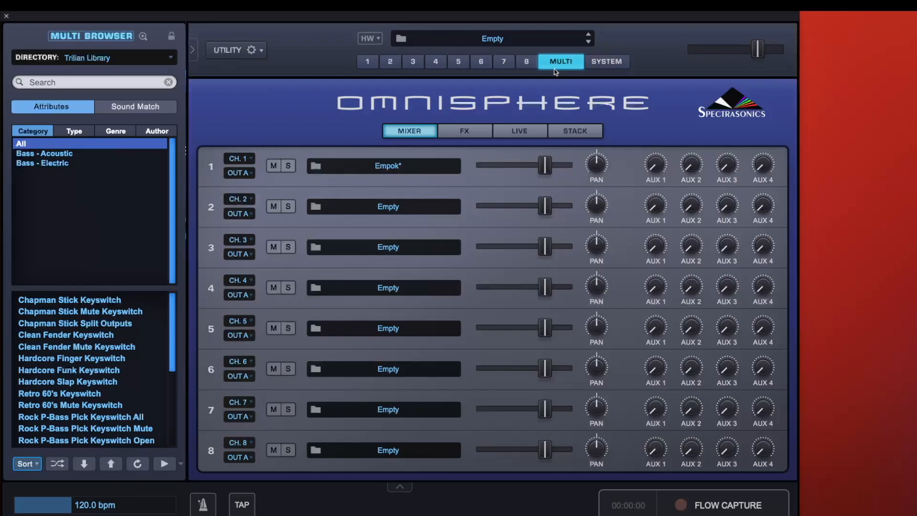
pyautogui.click(603, 66)
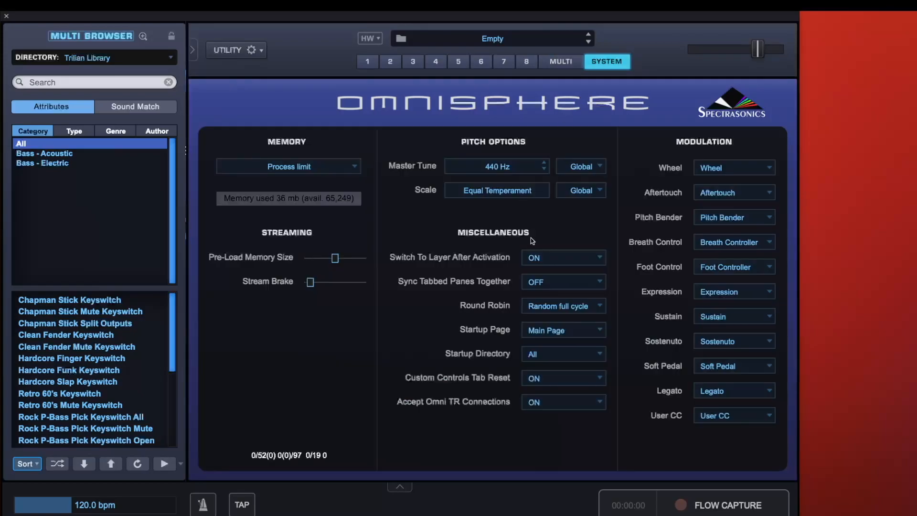
pyautogui.click(561, 282)
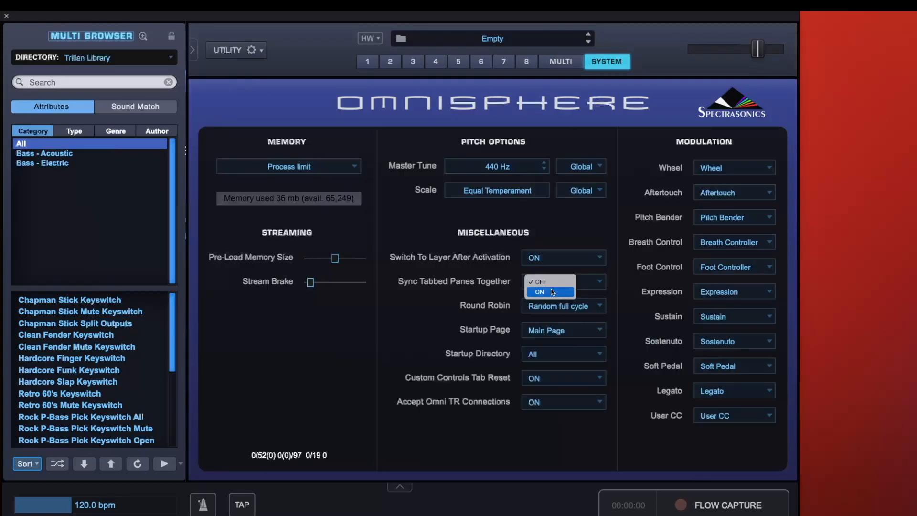
pyautogui.click(551, 292)
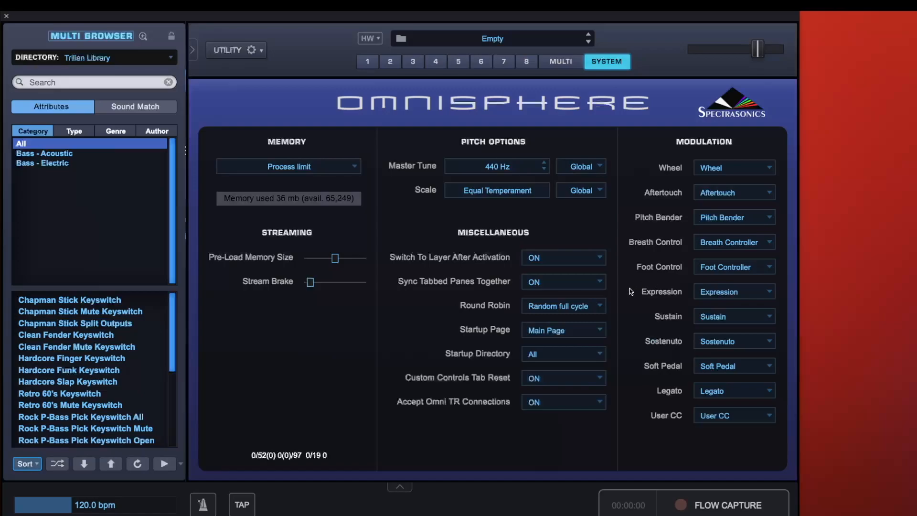
# Review the available Round Robin modes without changing the setting.
pyautogui.click(597, 303)
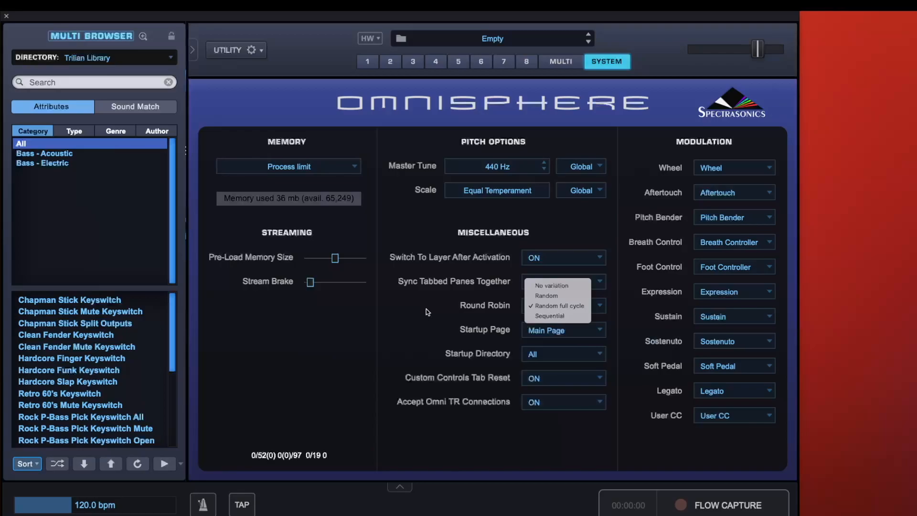
pyautogui.click(443, 311)
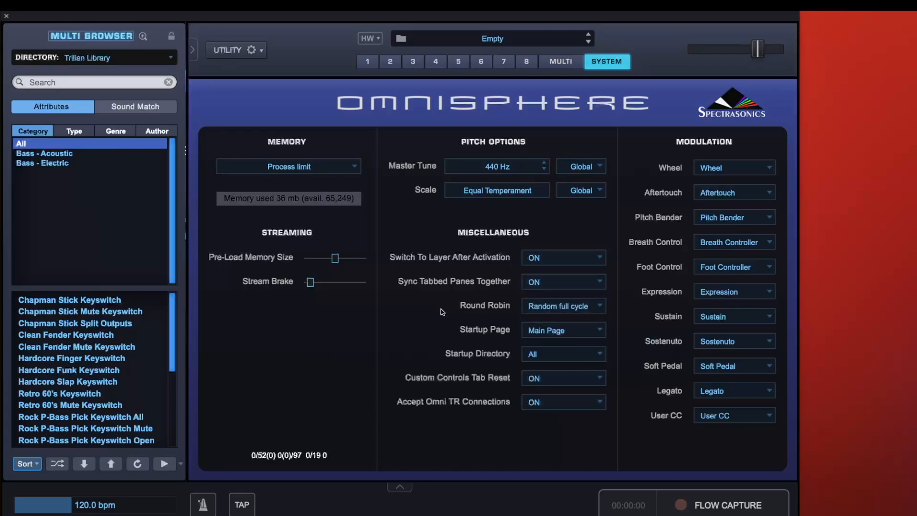
pyautogui.click(564, 305)
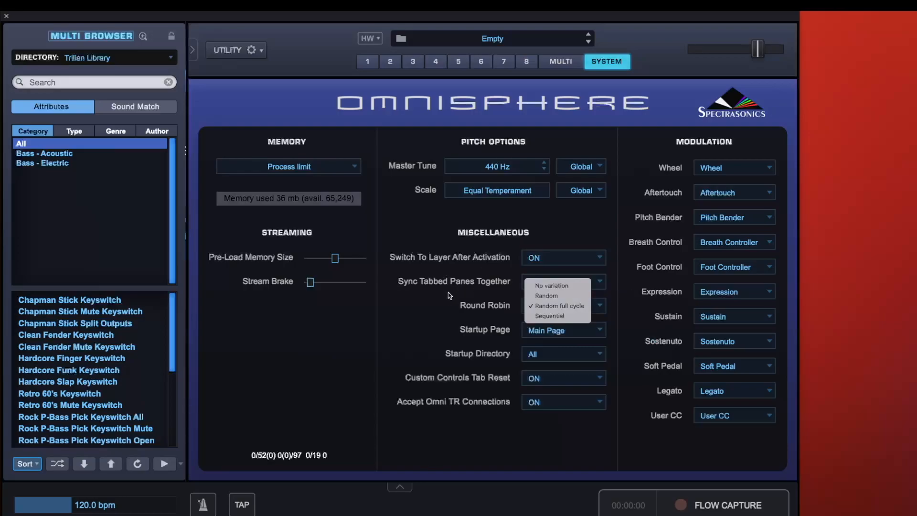
pyautogui.click(404, 314)
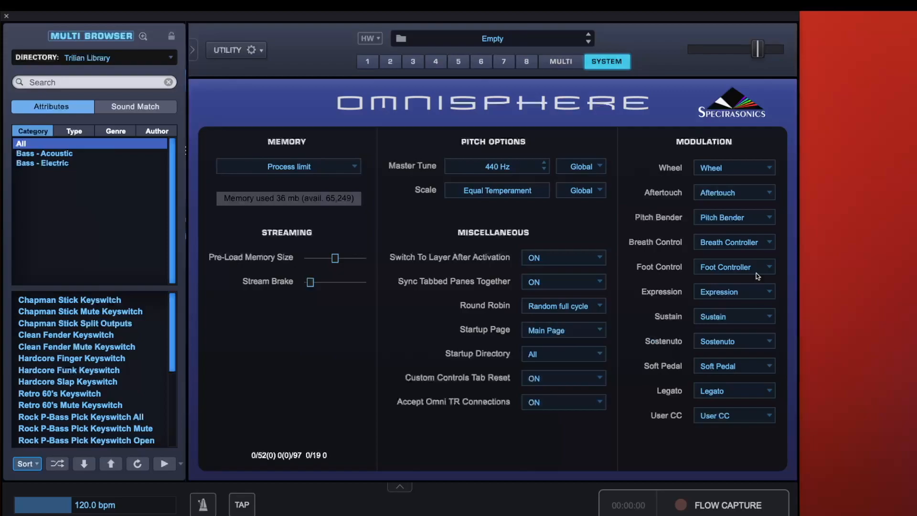
# Review the Startup Page choices, and show the Main page of part 1 as an example.
pyautogui.click(562, 335)
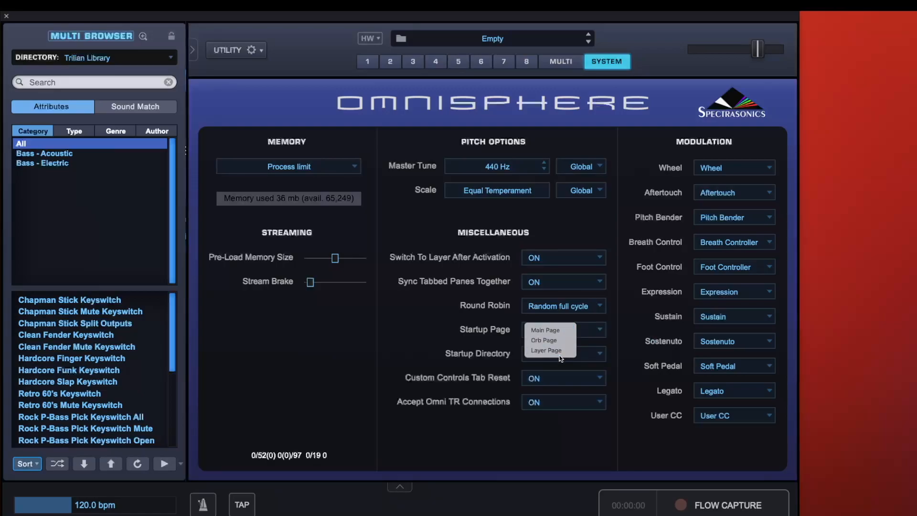
pyautogui.click(367, 62)
pyautogui.click(368, 63)
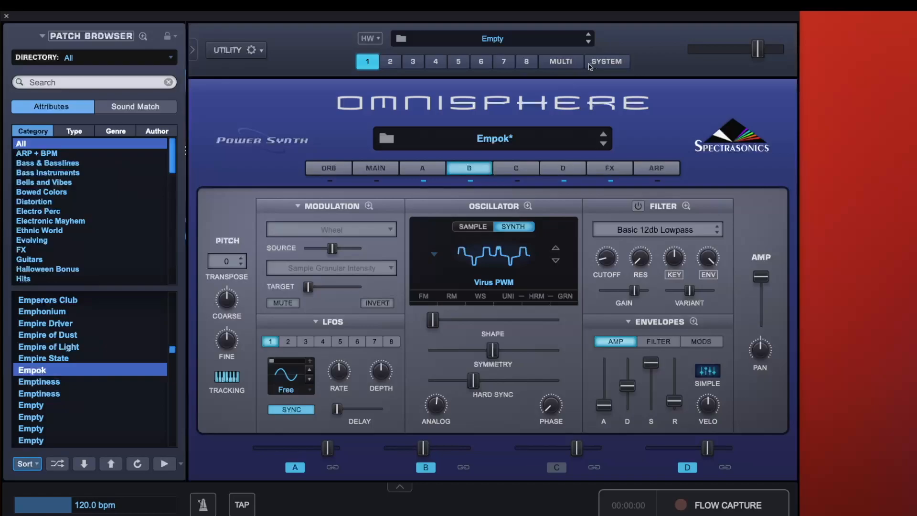
pyautogui.click(602, 62)
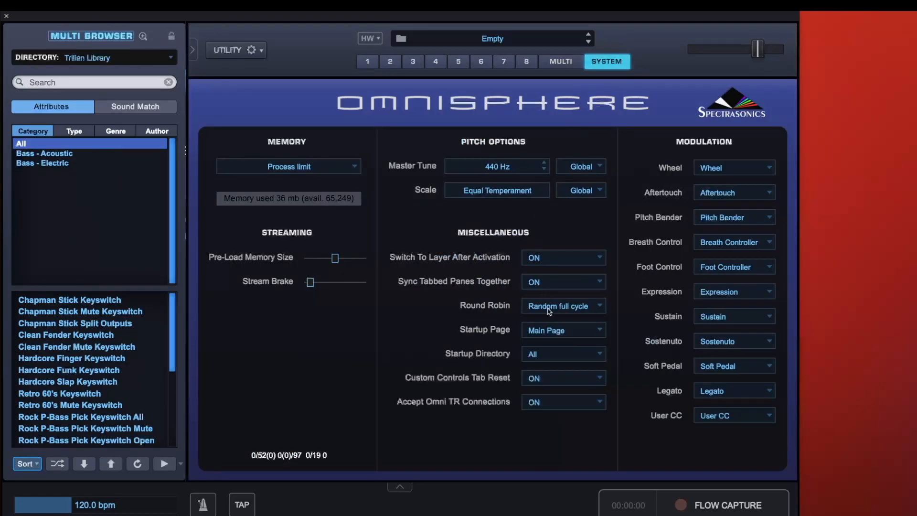
pyautogui.click(368, 62)
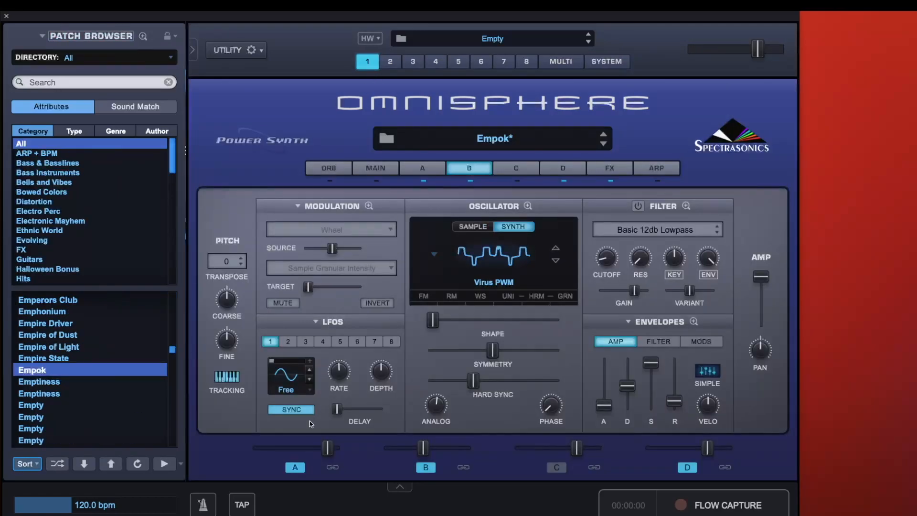
pyautogui.click(375, 173)
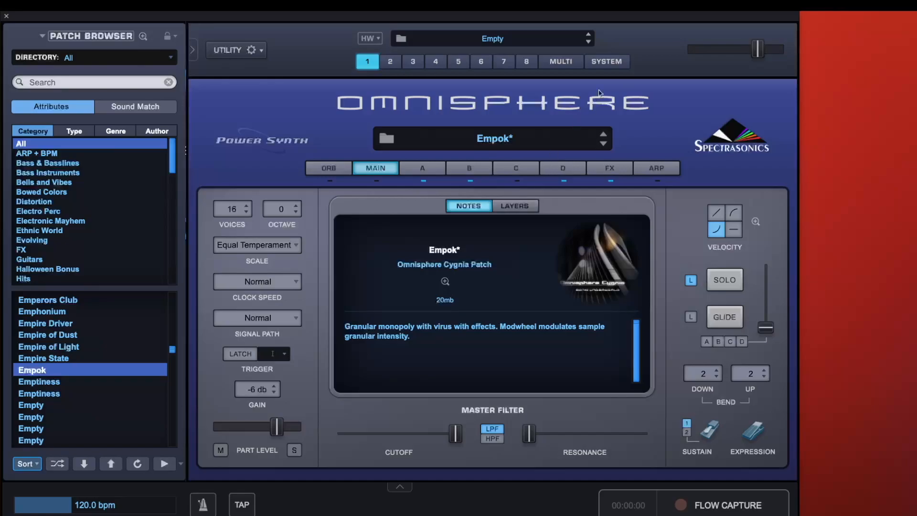
# Return to the System page and look through the full list of Startup Directory choices, including Auto Recall and the individual libraries.
pyautogui.click(620, 65)
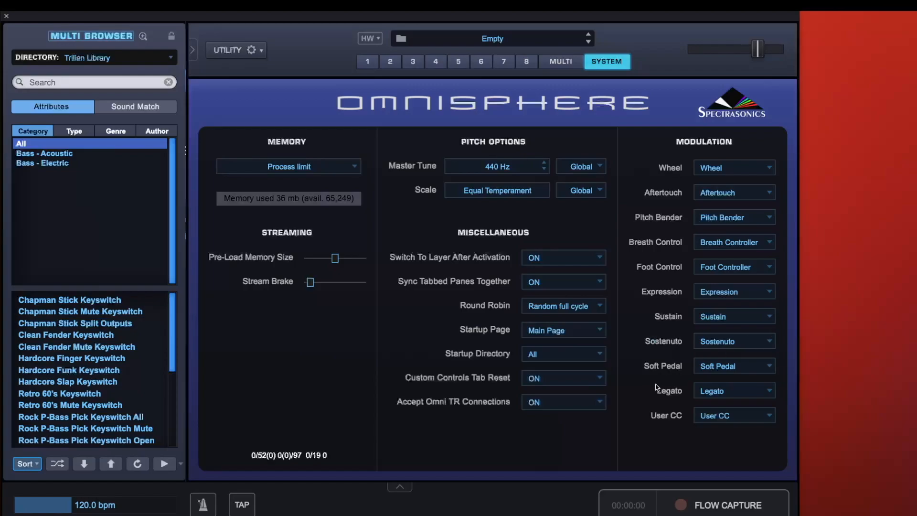
pyautogui.click(570, 358)
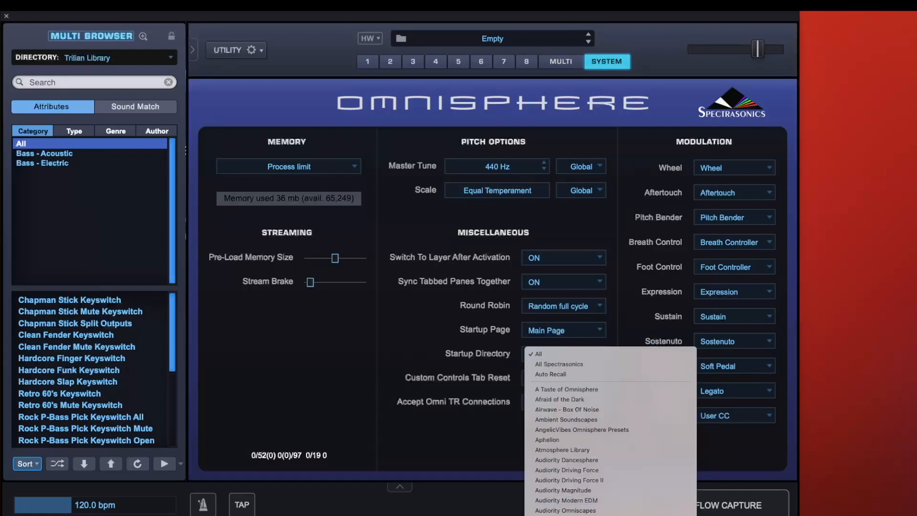
pyautogui.scroll(-20, 610, 286)
pyautogui.scroll(-20, 610, 287)
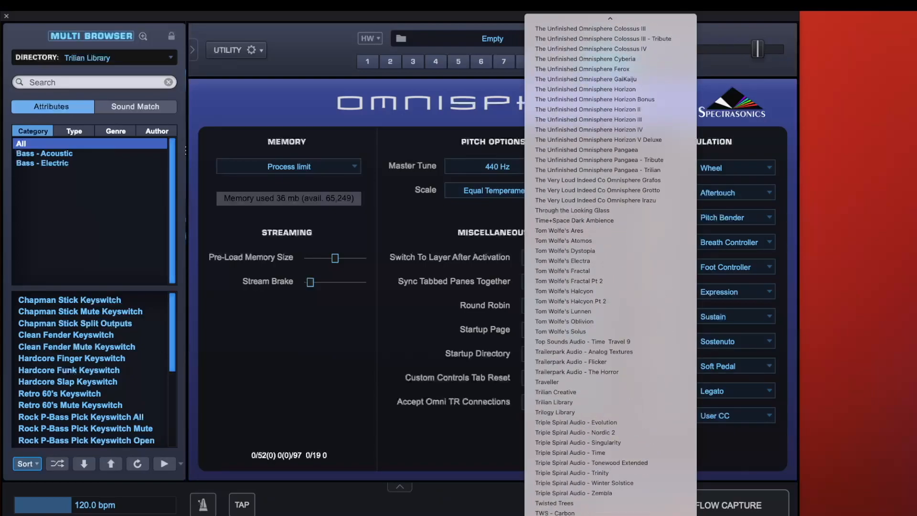
pyautogui.scroll(20, 619, 325)
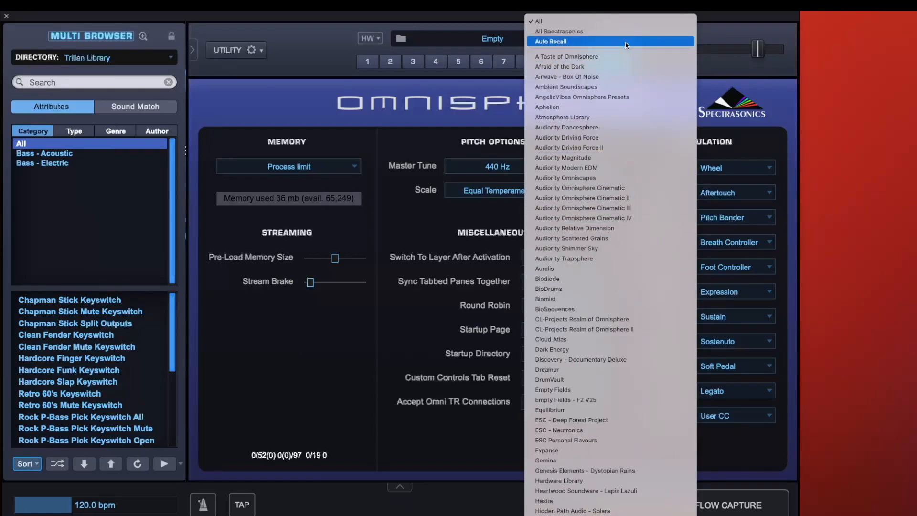
pyautogui.click(734, 77)
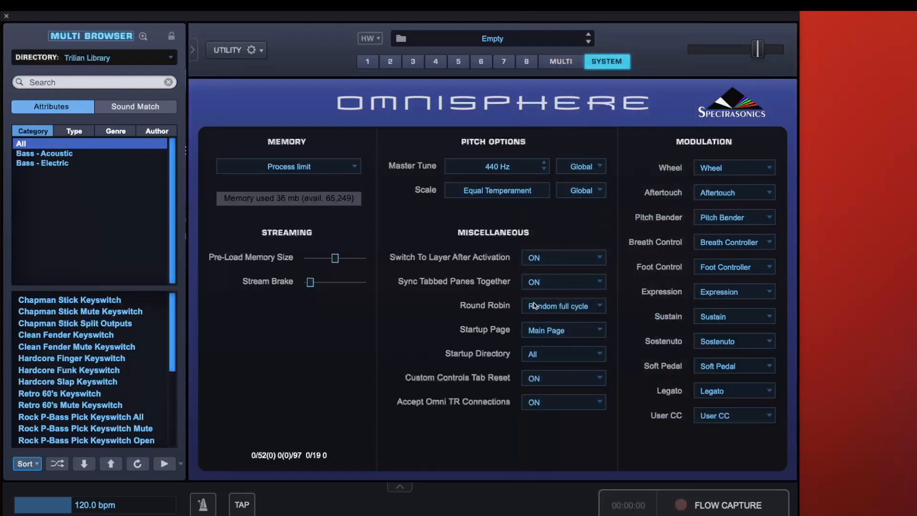
# Check the Startup Page options once more, and view the Startup Directory choices again.
pyautogui.click(586, 335)
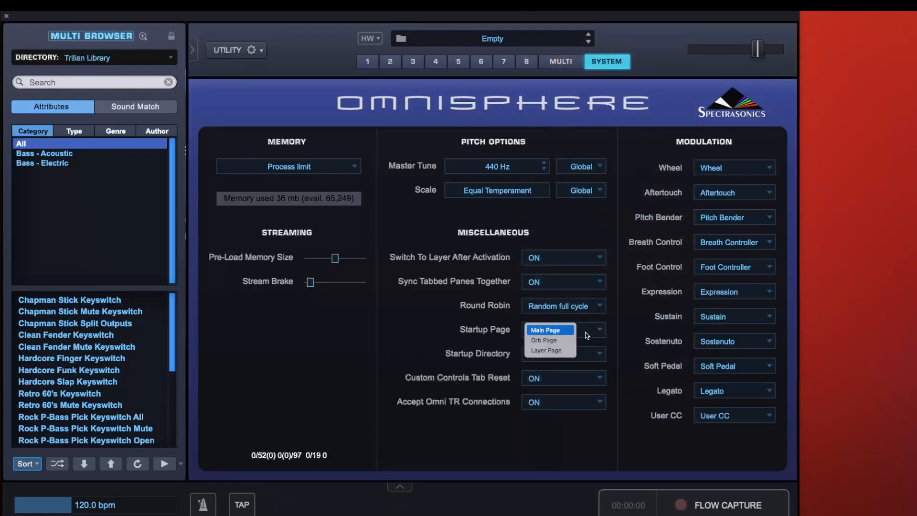
pyautogui.click(606, 338)
pyautogui.click(594, 353)
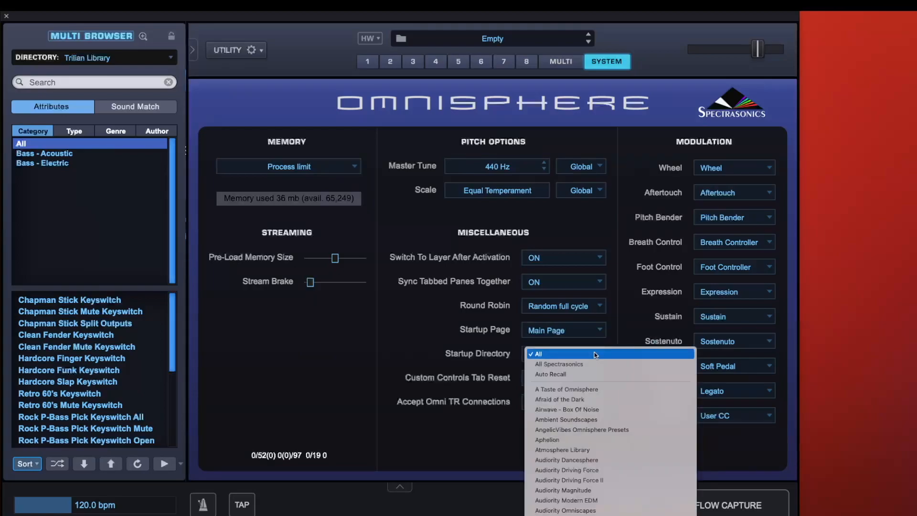
pyautogui.click(402, 346)
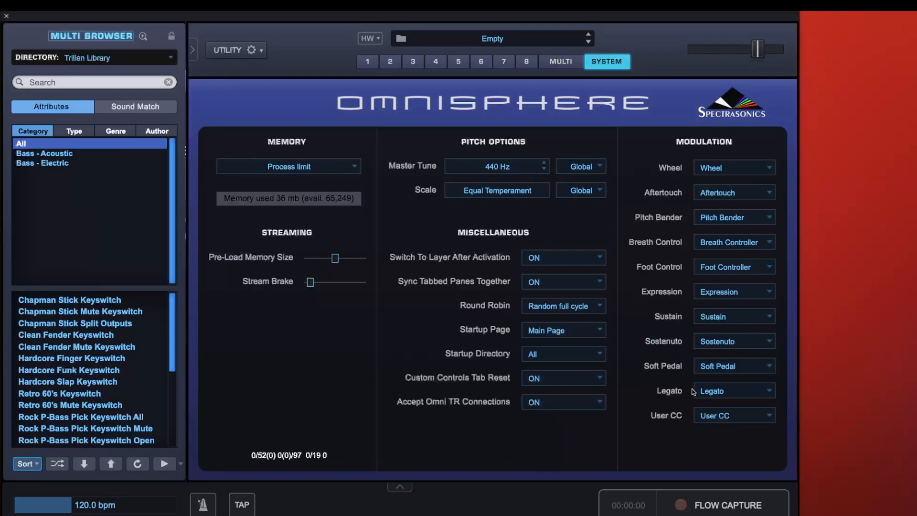
# Set the directory of part 1's patch browser to Keyscape Library and load LA Custom C7 Grand Piano.
pyautogui.click(138, 58)
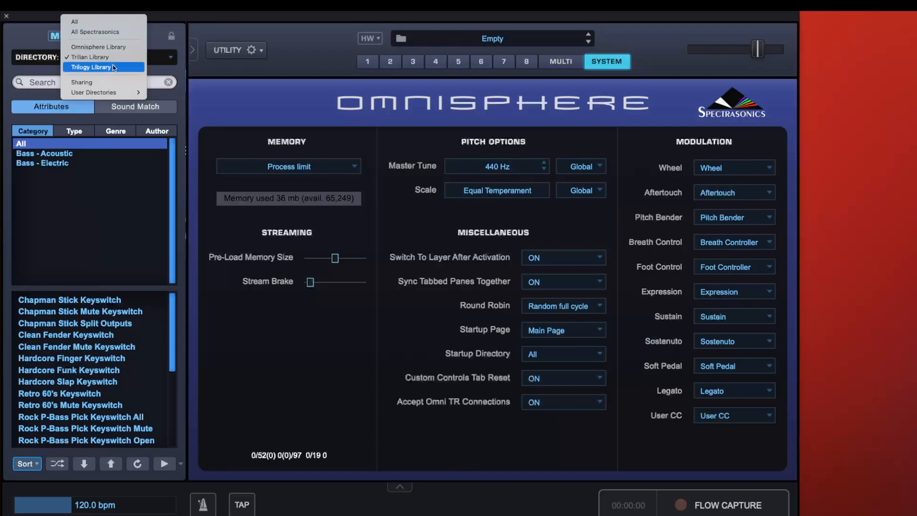
pyautogui.click(281, 84)
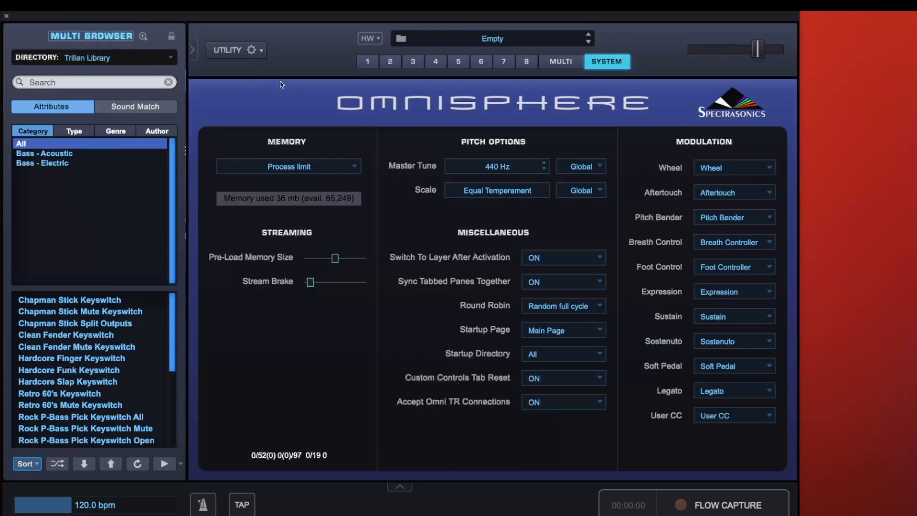
pyautogui.click(367, 62)
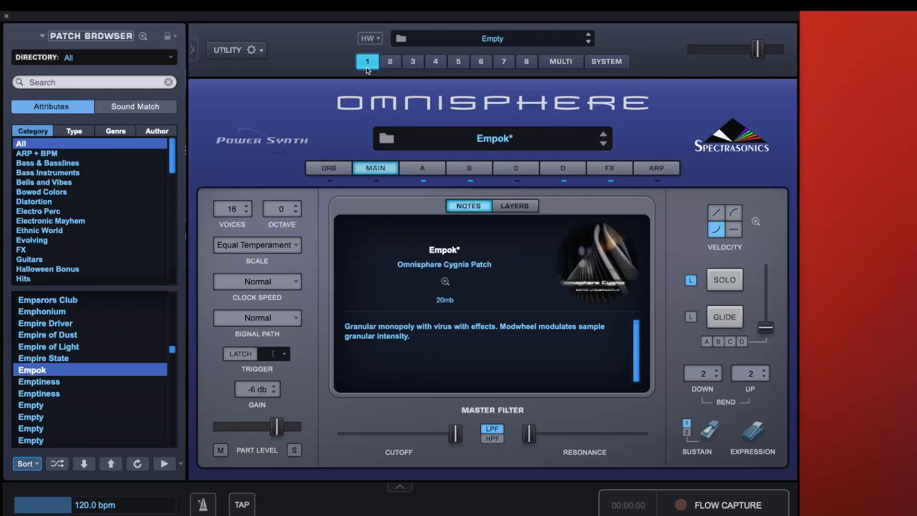
pyautogui.click(69, 58)
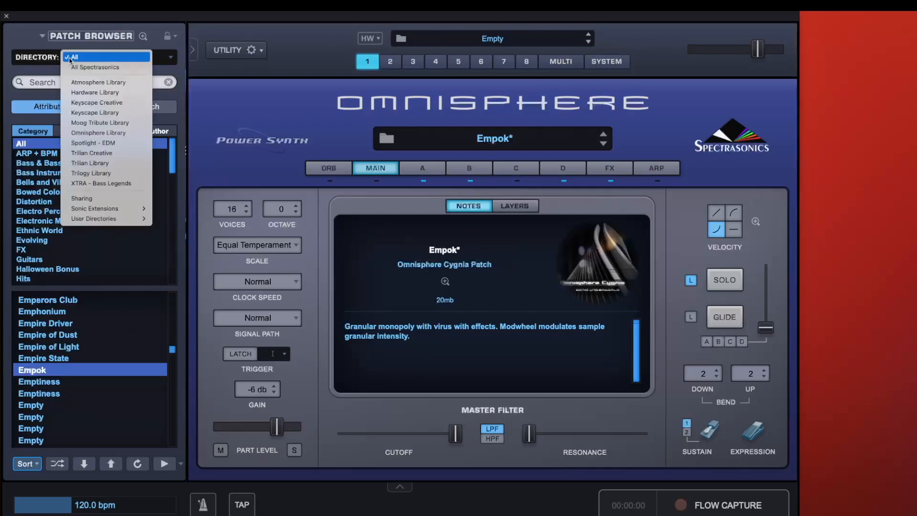
pyautogui.click(122, 113)
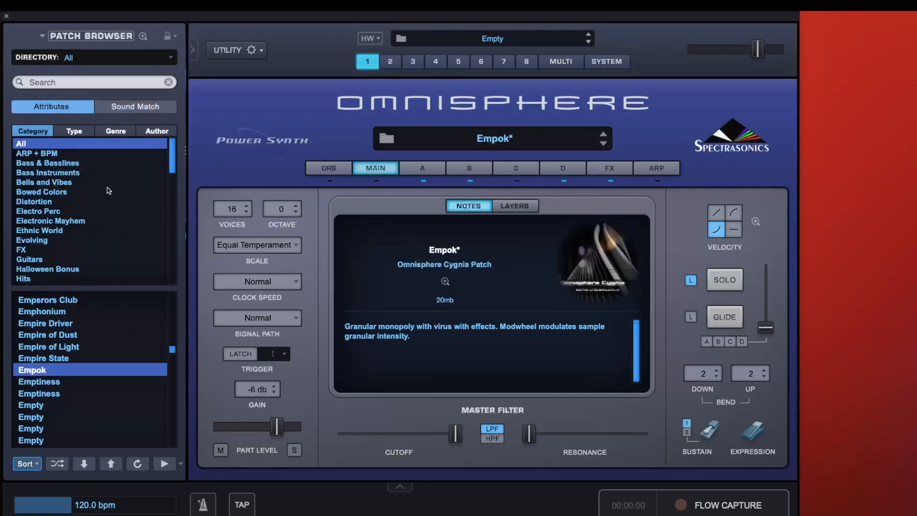
pyautogui.click(79, 299)
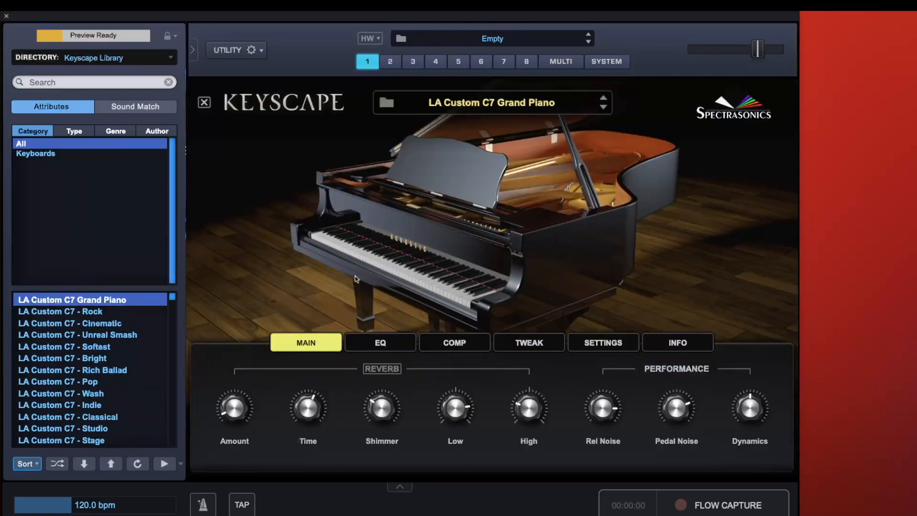
# Test the custom controls tab reset in part 1 by showing Clavinet C's Wah controls and reloading LA Custom C7 Grand Piano.
pyautogui.click(601, 62)
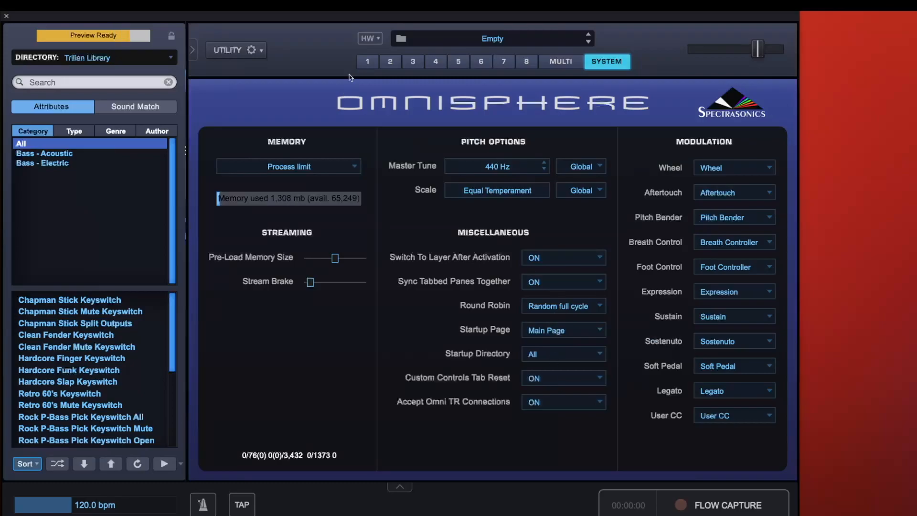
pyautogui.click(367, 62)
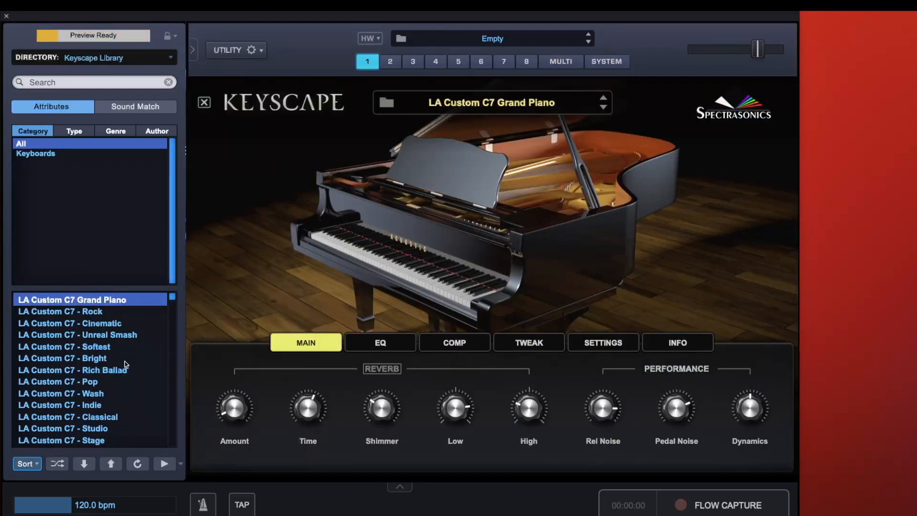
pyautogui.scroll(-10, 125, 361)
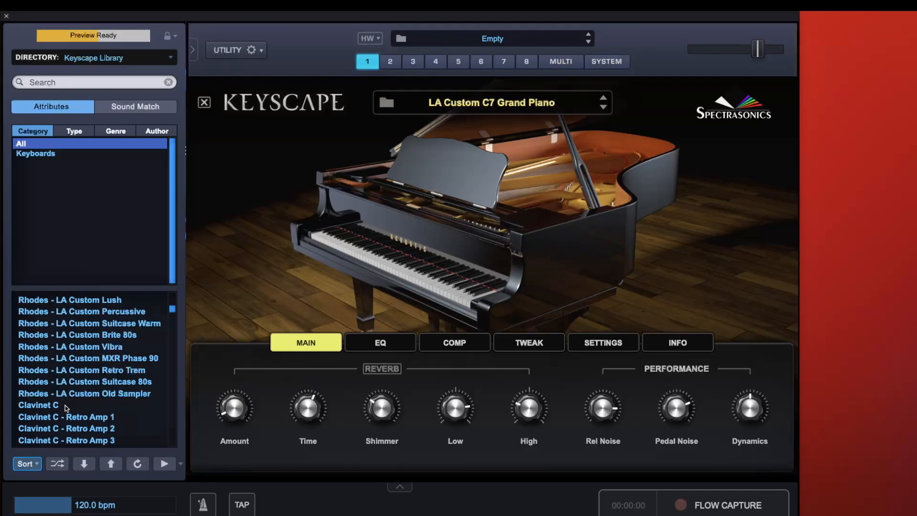
pyautogui.click(88, 406)
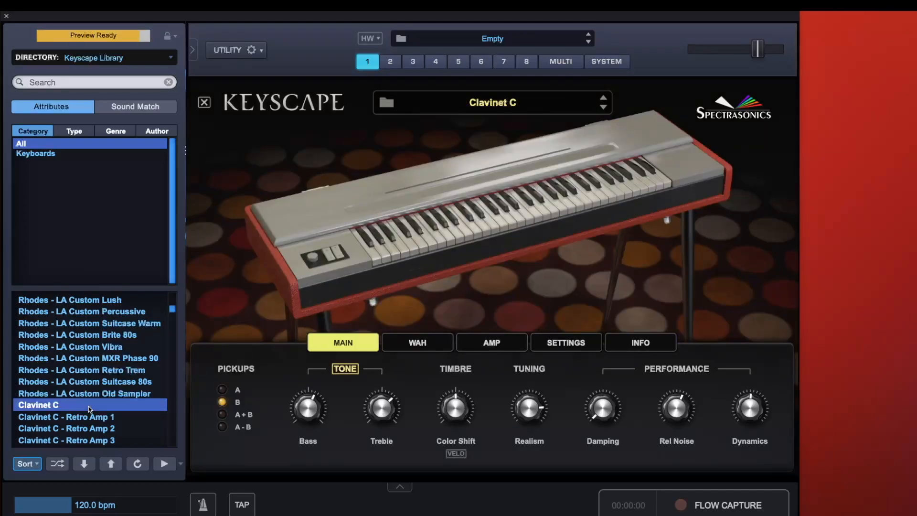
pyautogui.click(440, 347)
pyautogui.scroll(15, 47, 325)
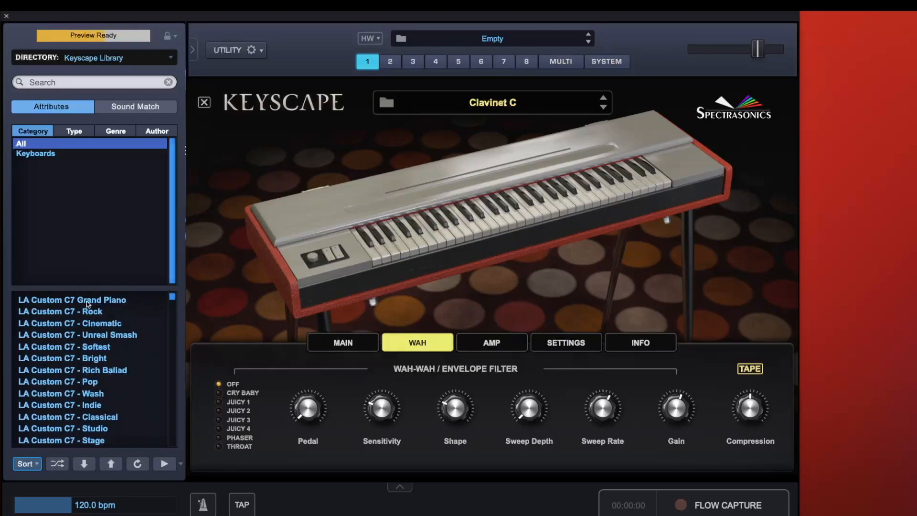
pyautogui.click(87, 301)
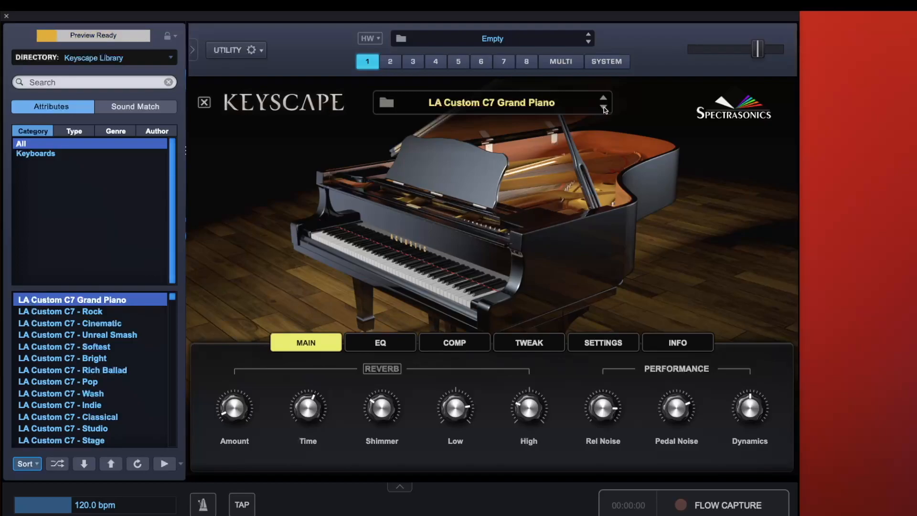
# Set Custom Controls Tab Reset to OFF on the System page.
pyautogui.click(607, 62)
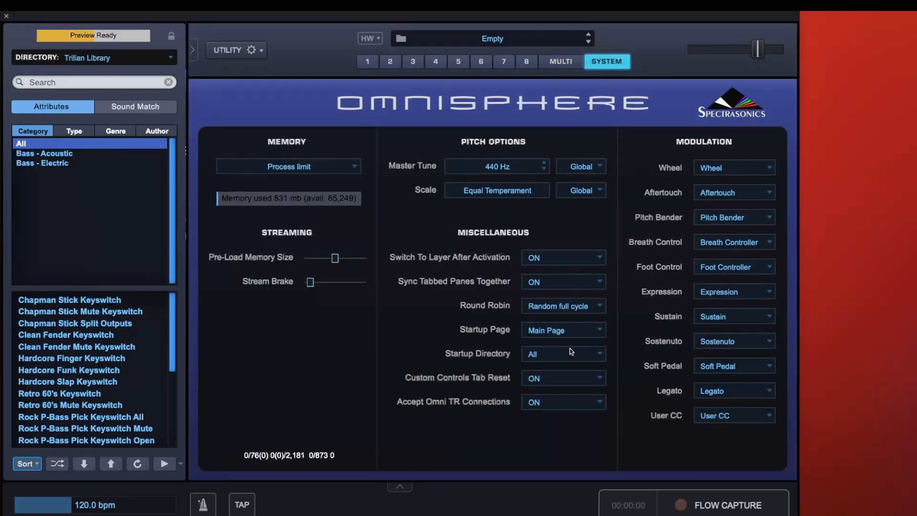
pyautogui.click(557, 377)
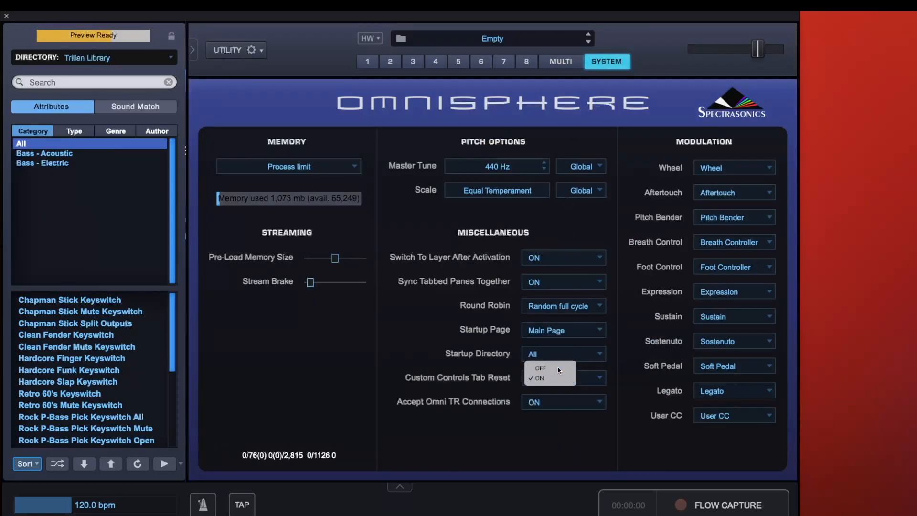
pyautogui.click(558, 369)
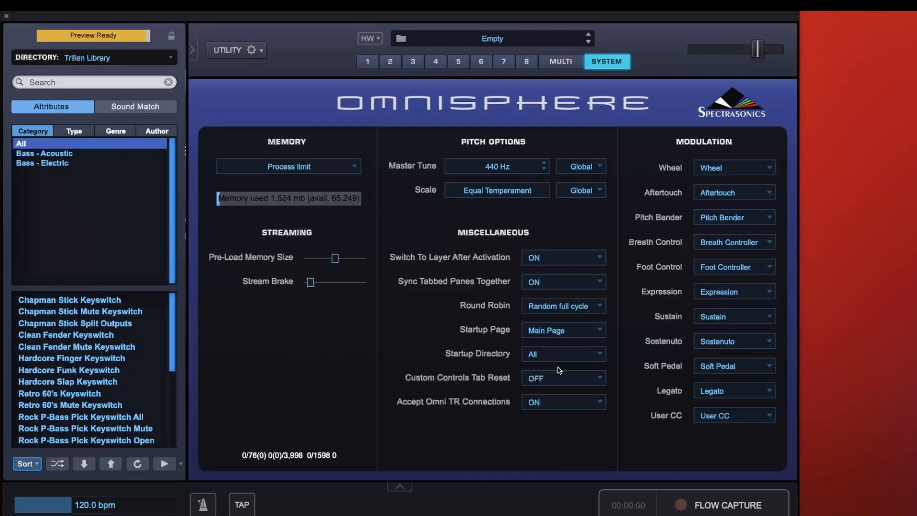
# Load Wing Upright - Lonely Basement in part 1 and show its Settings controls.
pyautogui.click(366, 62)
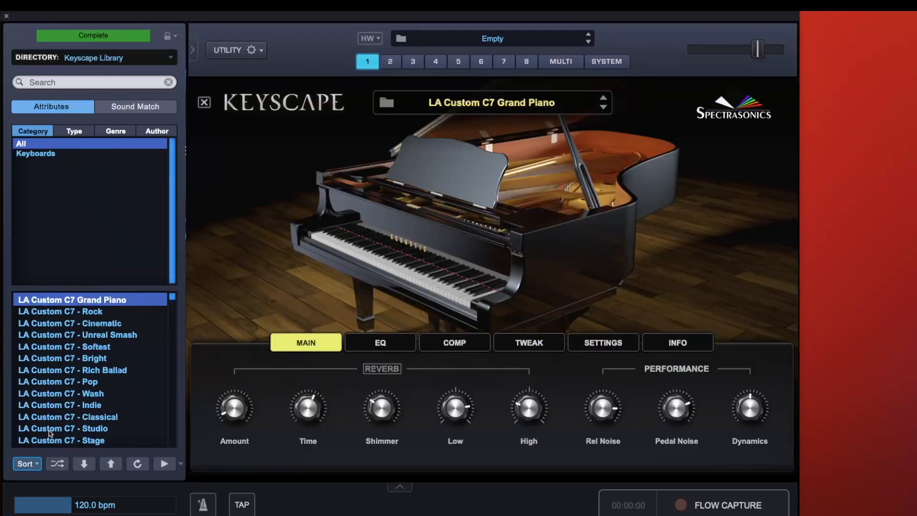
pyautogui.scroll(-10, 48, 430)
pyautogui.click(102, 368)
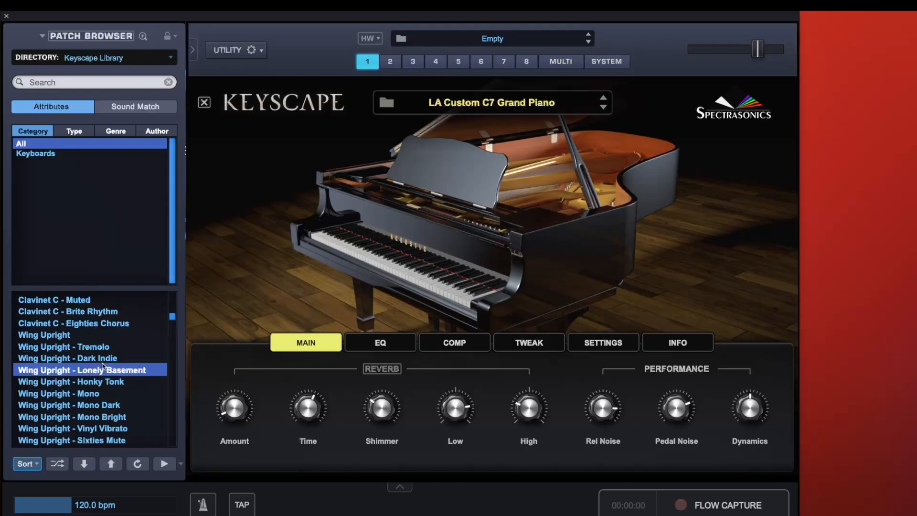
pyautogui.click(549, 345)
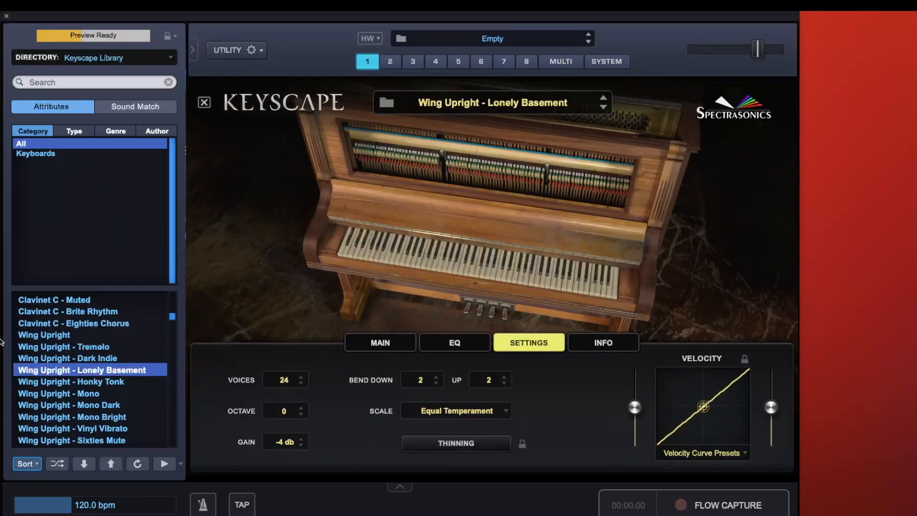
# Test how the controls tab carries over by loading LA Custom C7 Grand Piano and Rhodes - LA Custom Univibe.
pyautogui.scroll(10, 83, 338)
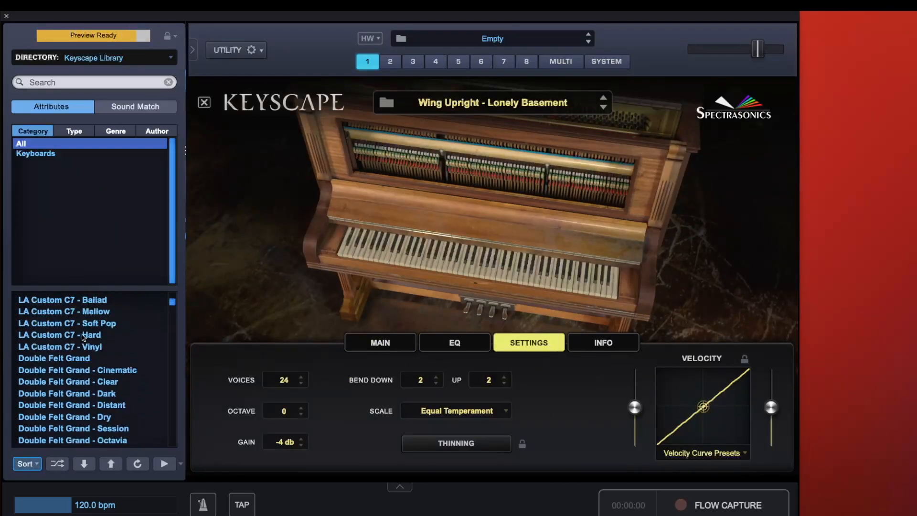
pyautogui.click(106, 300)
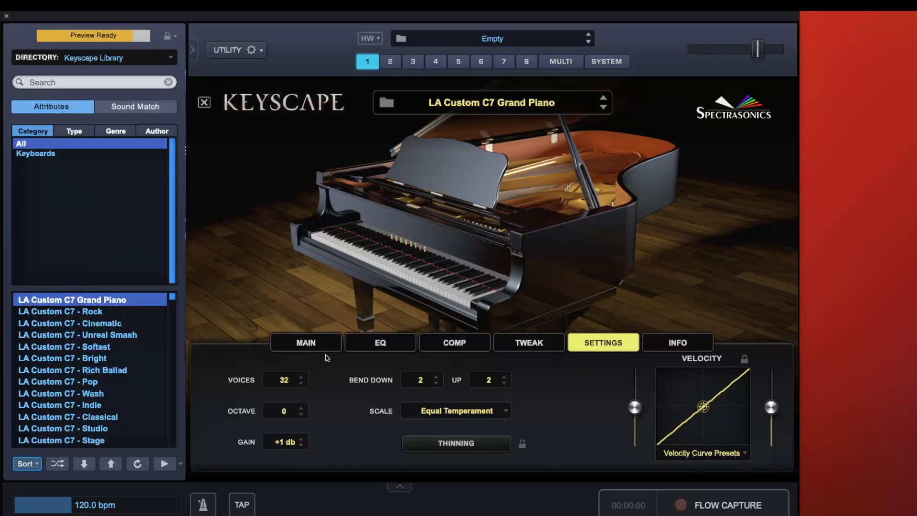
pyautogui.scroll(-10, 106, 385)
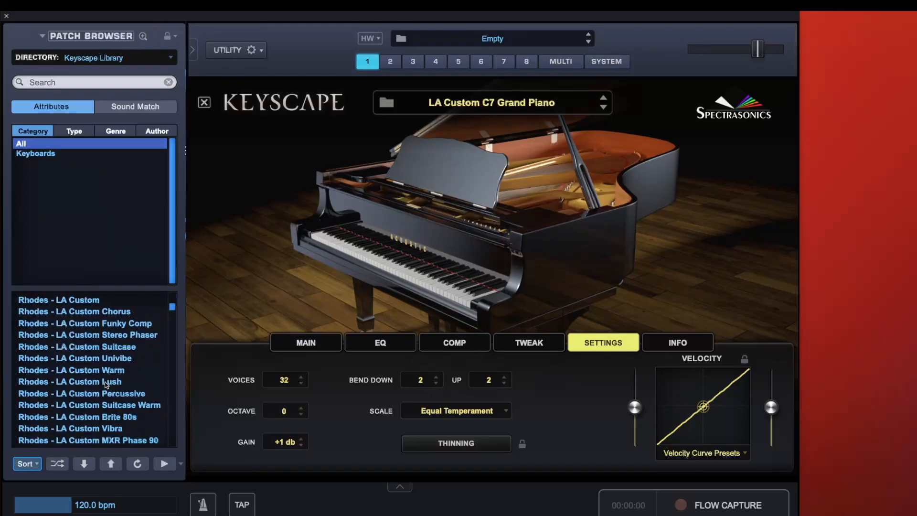
pyautogui.click(114, 358)
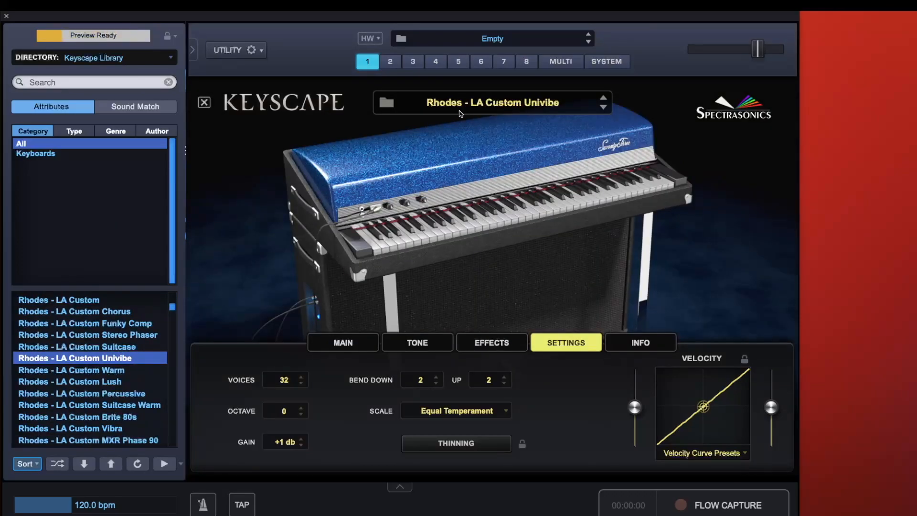
# Return to the System page and set Custom Controls Tab Reset to ON.
pyautogui.click(601, 65)
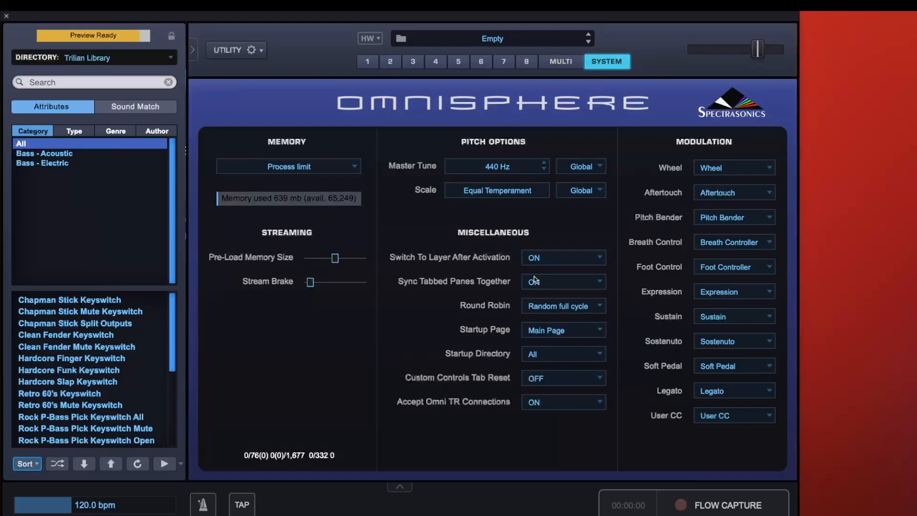
pyautogui.click(565, 370)
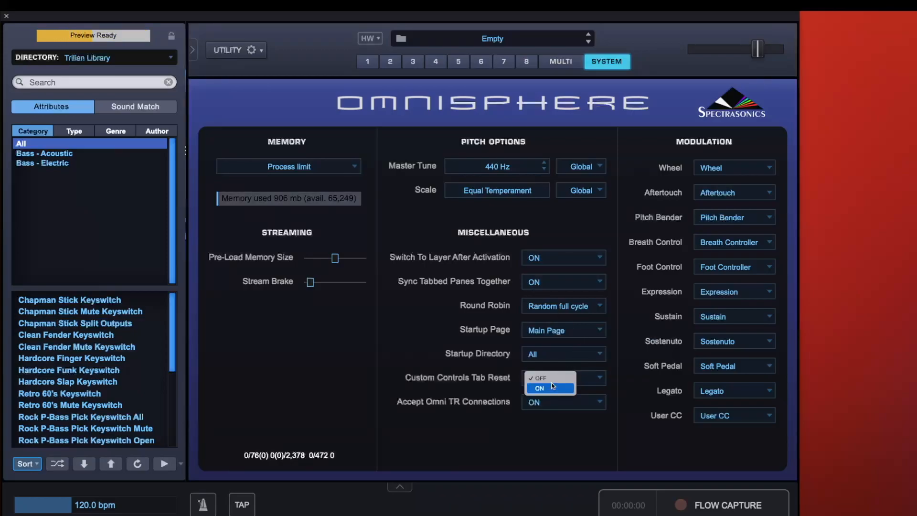
pyautogui.click(552, 388)
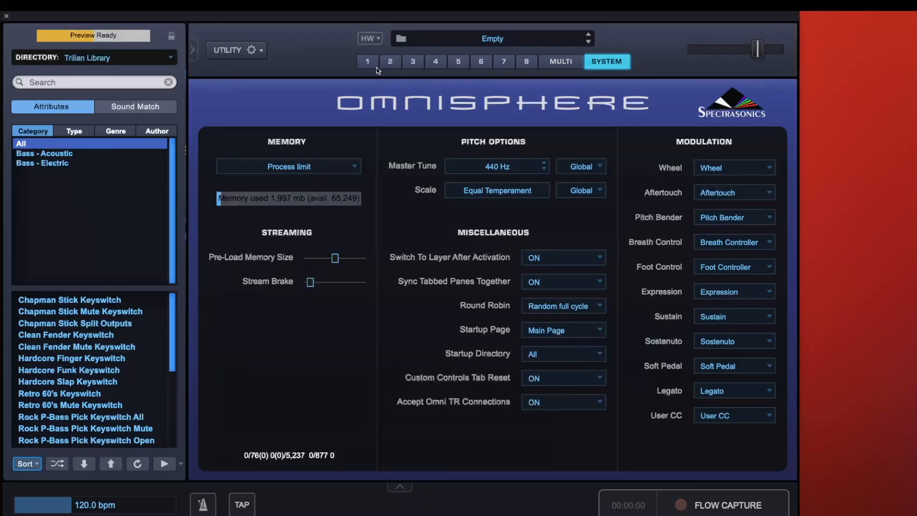
# Load LA Custom C7 Grand Piano in part 1 from the Settings view of the Rhodes patch to check the tab reset.
pyautogui.click(373, 66)
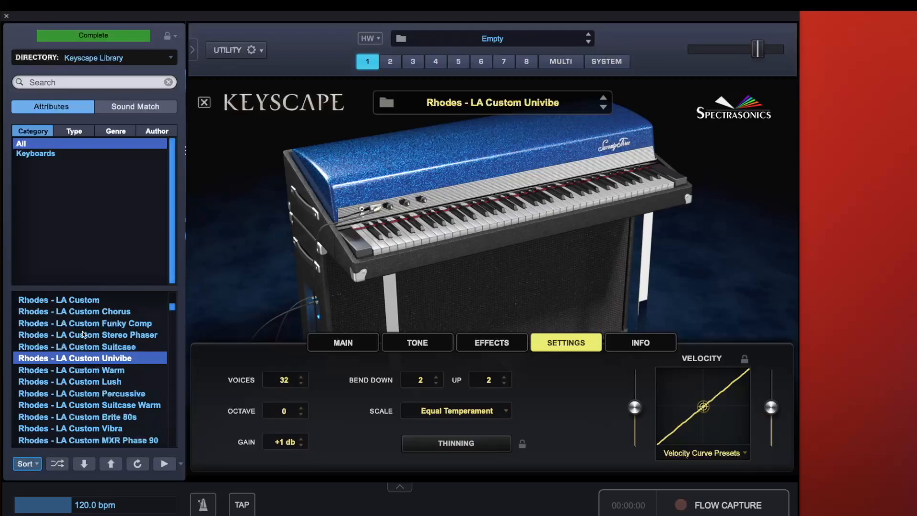
pyautogui.scroll(5, 84, 334)
pyautogui.scroll(5, 84, 335)
pyautogui.click(100, 300)
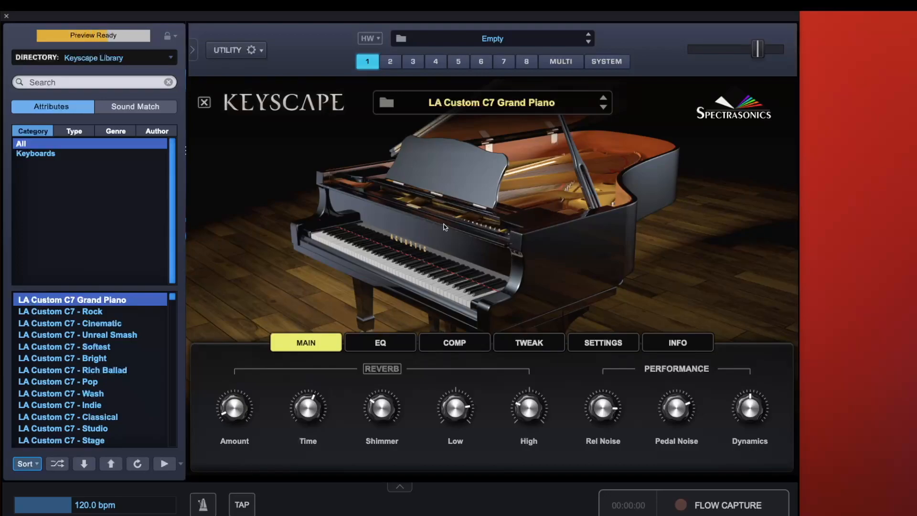
# Load Replicants from the Omnisphere Library in part 1 and move its Orb puck slightly up and left of centre.
pyautogui.click(615, 61)
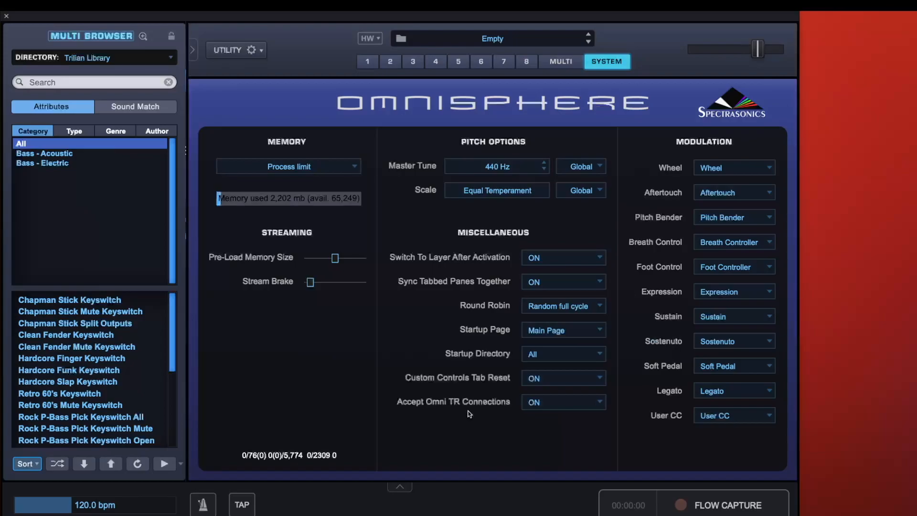
pyautogui.click(367, 62)
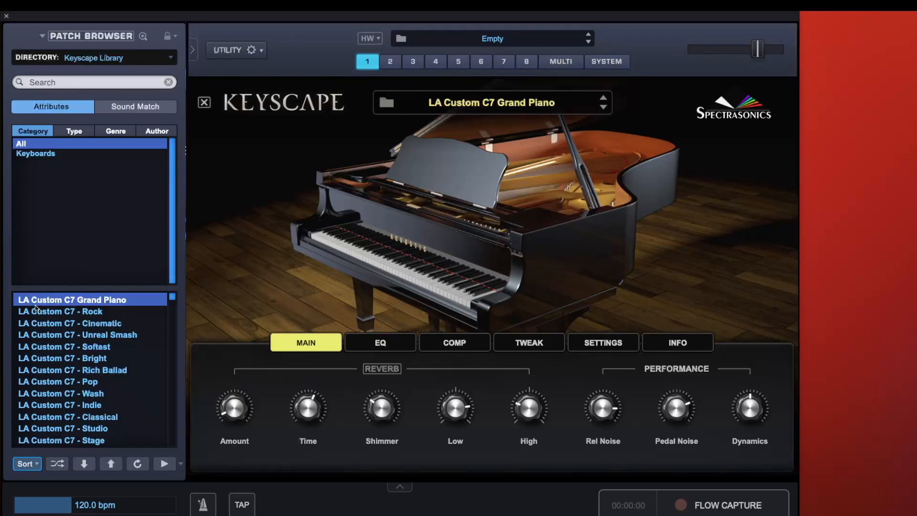
pyautogui.click(117, 58)
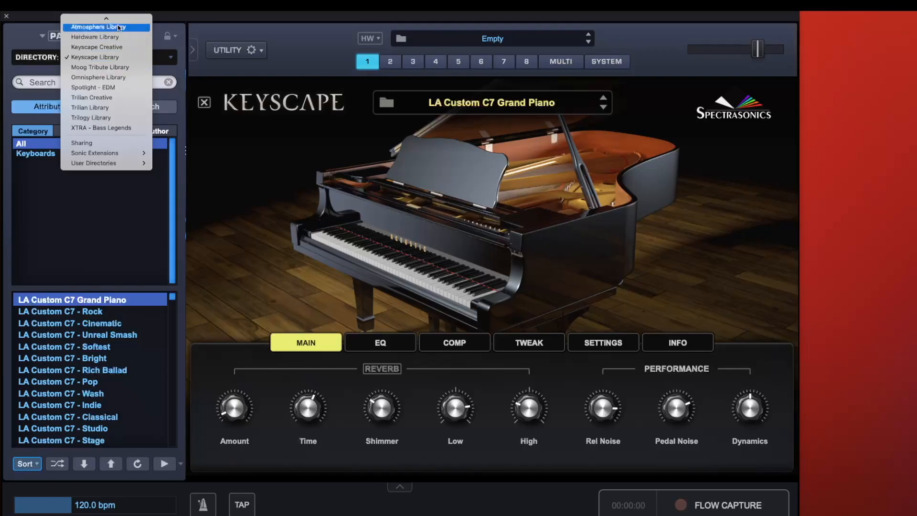
pyautogui.scroll(2, 118, 105)
pyautogui.click(116, 97)
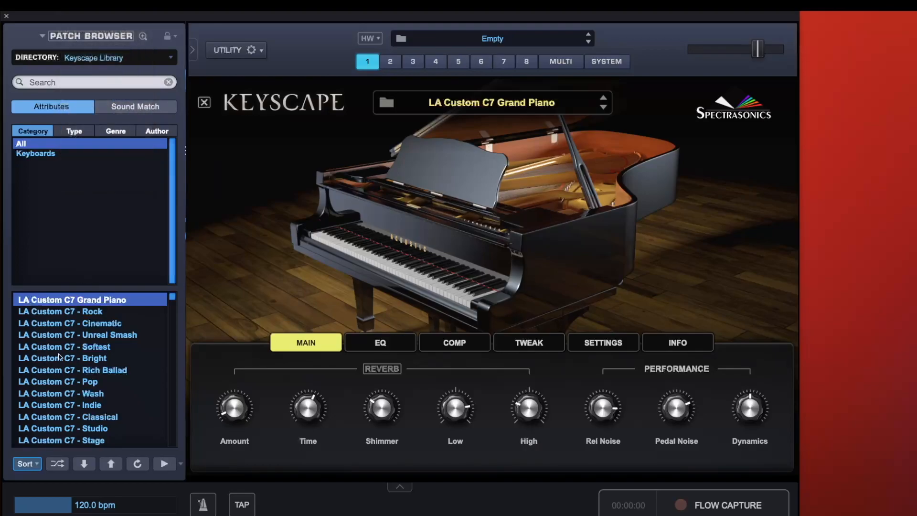
pyautogui.click(56, 404)
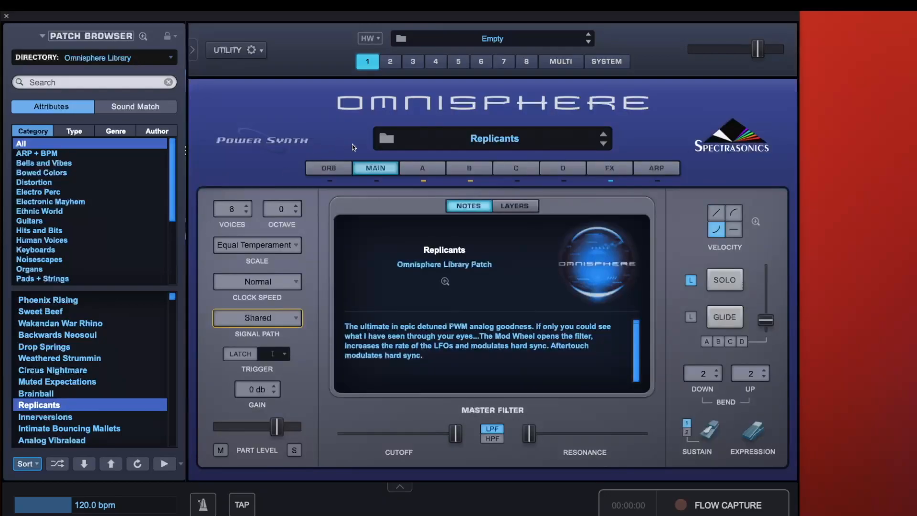
pyautogui.click(333, 164)
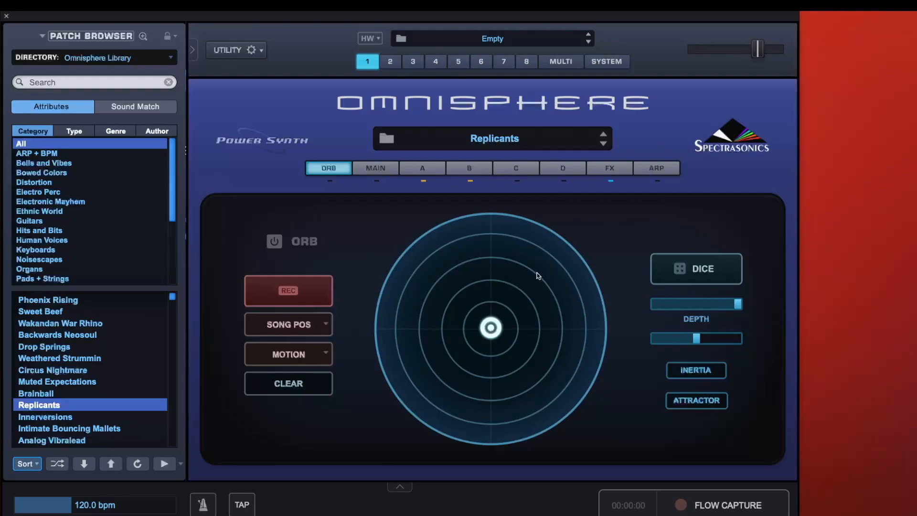
pyautogui.moveTo(496, 335); pyautogui.dragTo(485, 316)
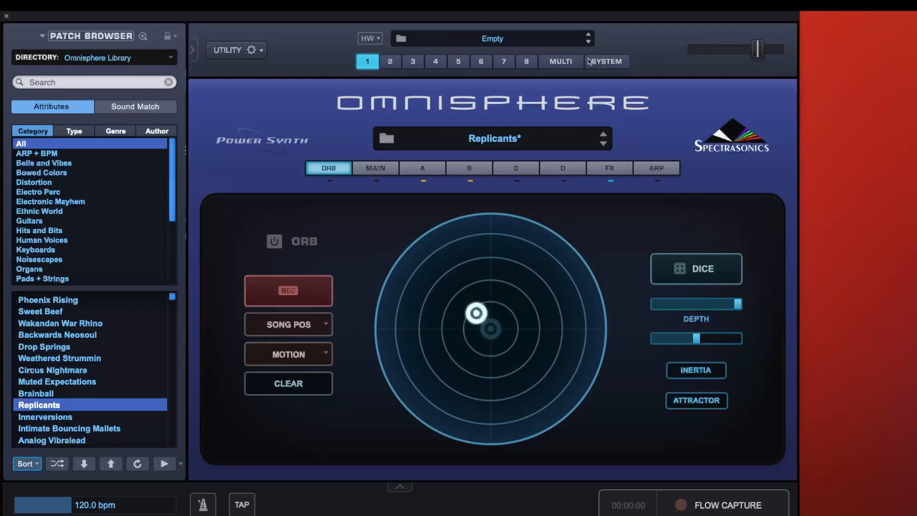
# Look through the Stack, Live and Mixer views of the multi.
pyautogui.click(575, 61)
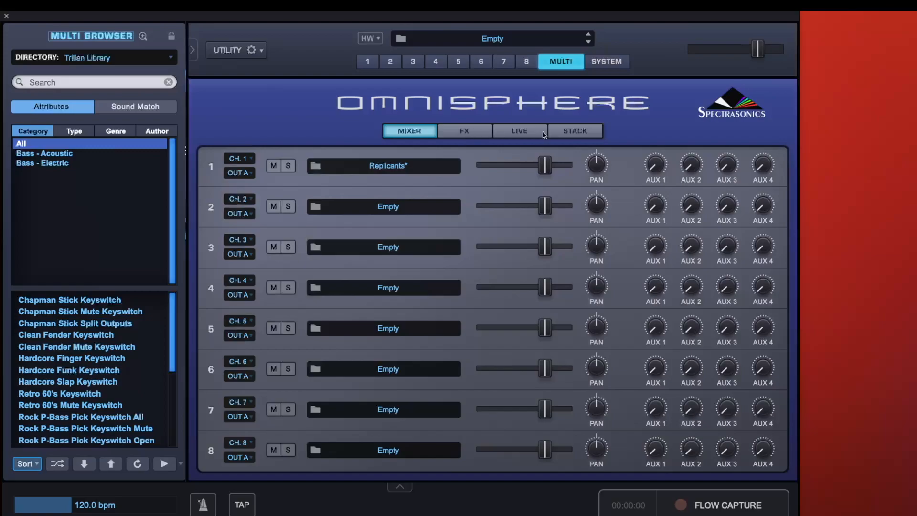
pyautogui.click(566, 130)
pyautogui.click(527, 135)
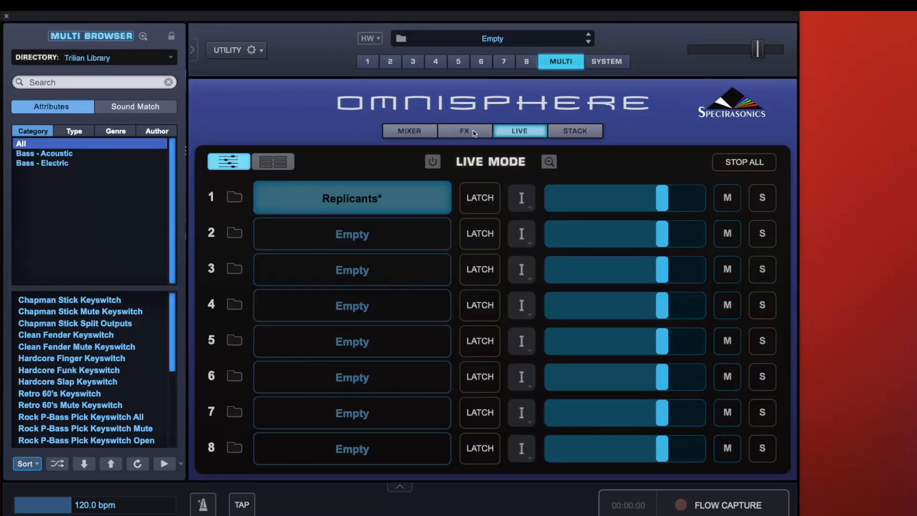
pyautogui.click(415, 128)
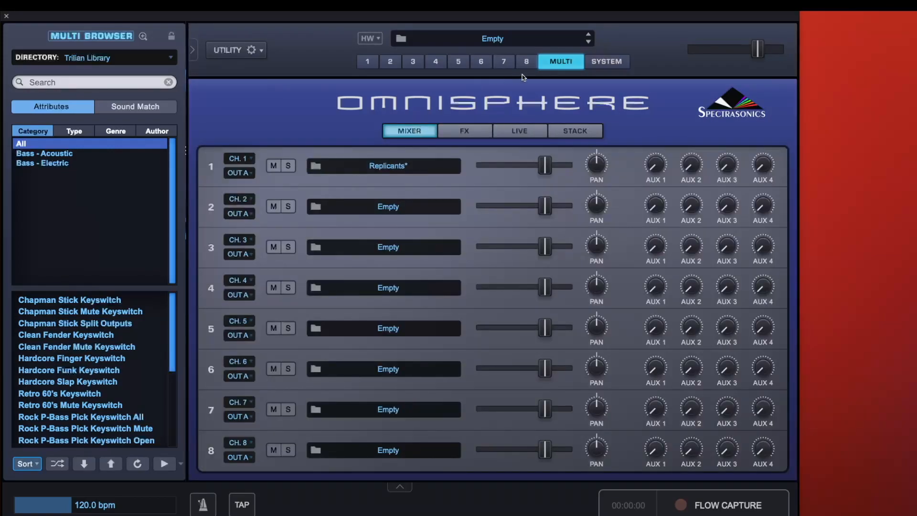
# Return to the System page and examine the MIDI controller options for the Aftertouch and User CC modulation settings.
pyautogui.click(623, 68)
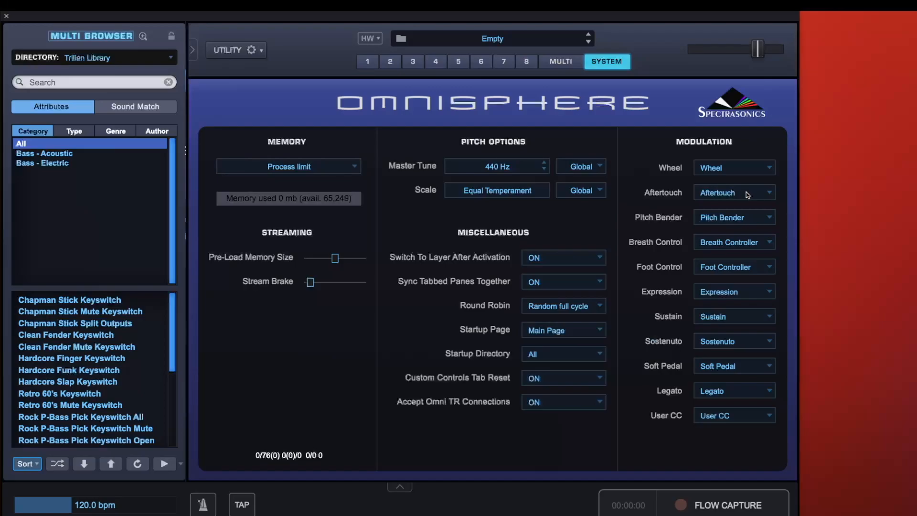
pyautogui.click(747, 195)
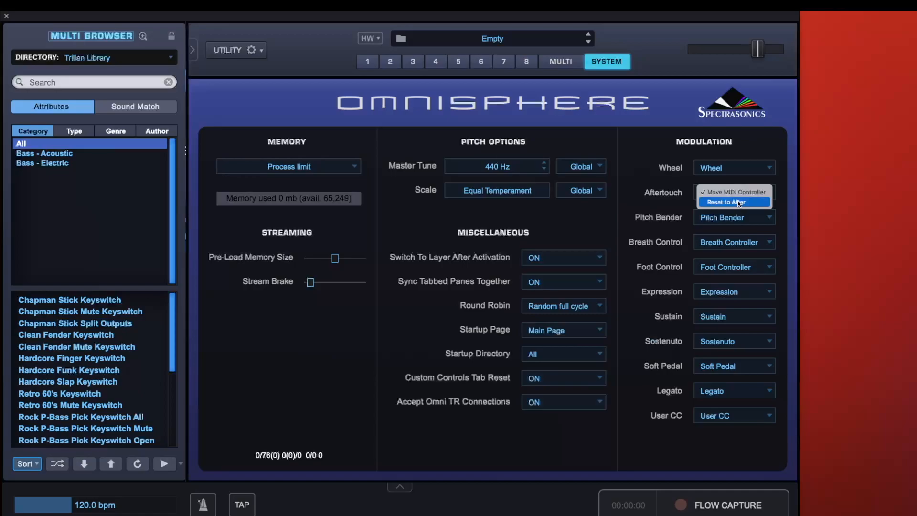
pyautogui.click(748, 202)
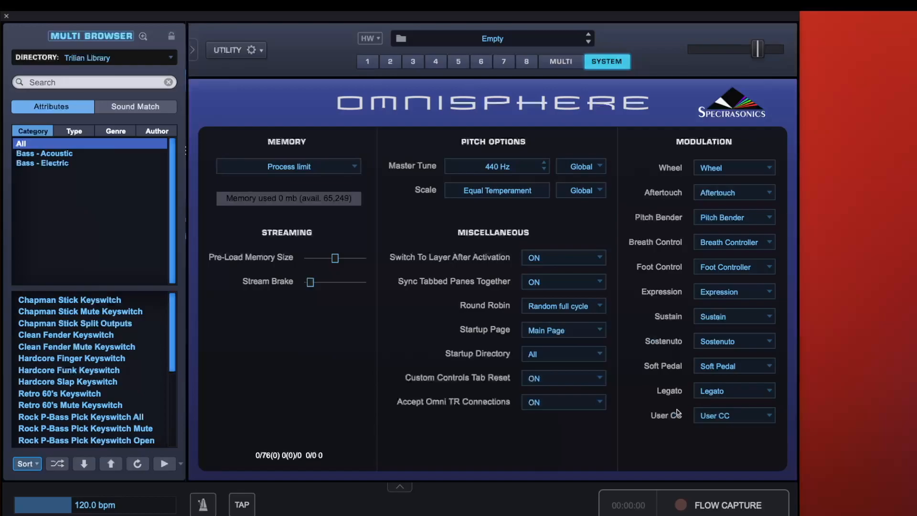
pyautogui.click(739, 418)
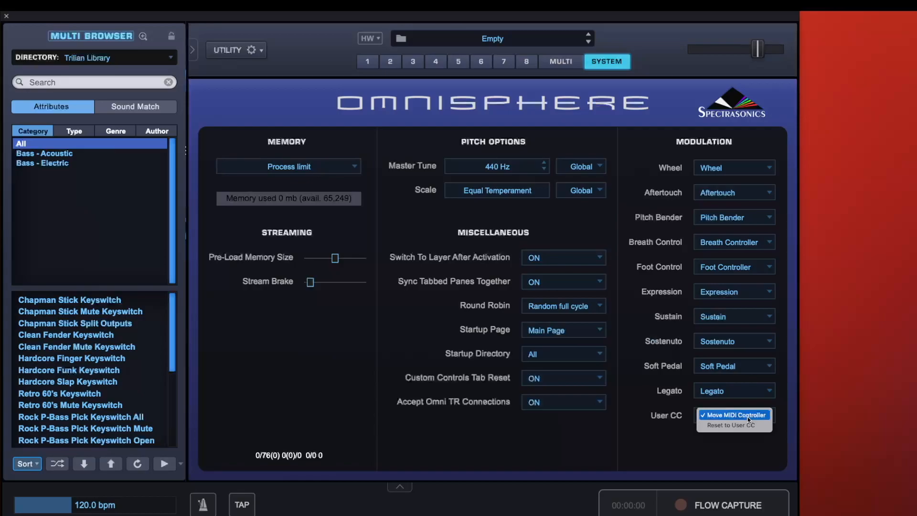
pyautogui.click(645, 434)
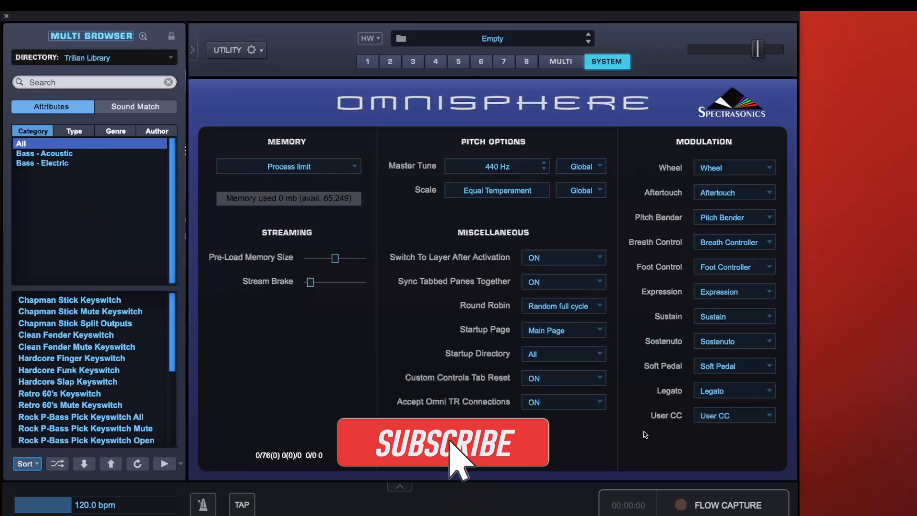
# In layer A of part 1's Replicants patch, set the first source on page 4 of the zoomed mod matrix to User CC.
pyautogui.click(367, 63)
pyautogui.click(375, 167)
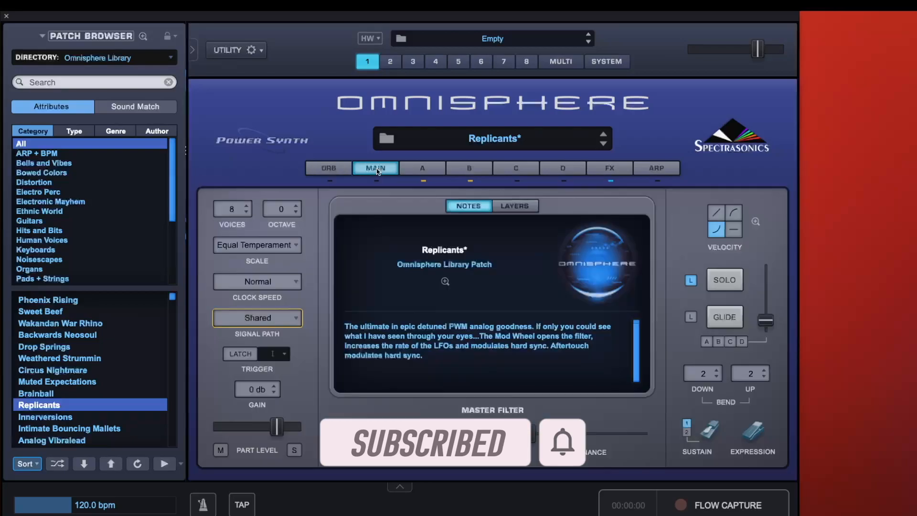
pyautogui.click(442, 168)
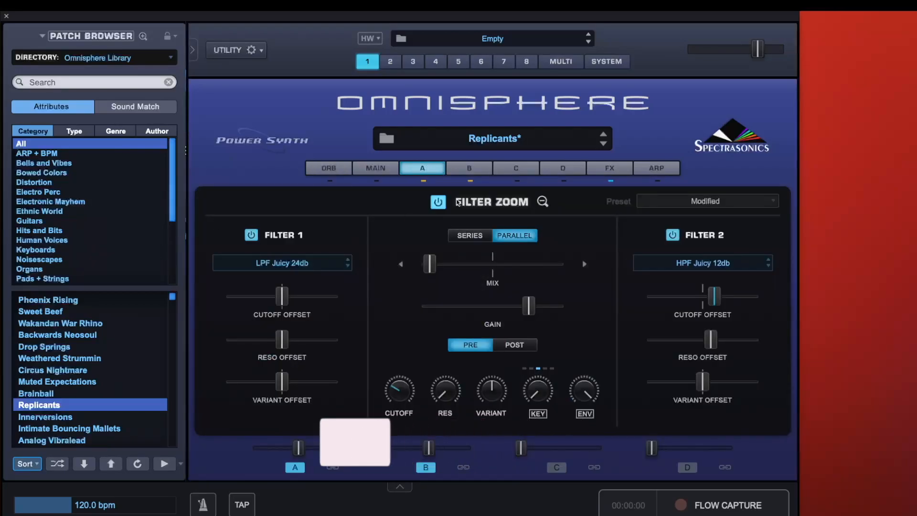
pyautogui.click(542, 201)
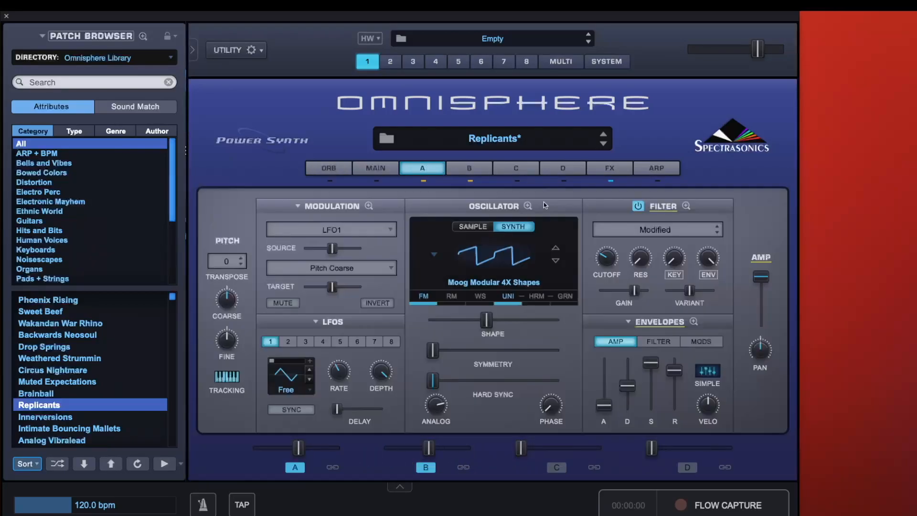
pyautogui.click(368, 205)
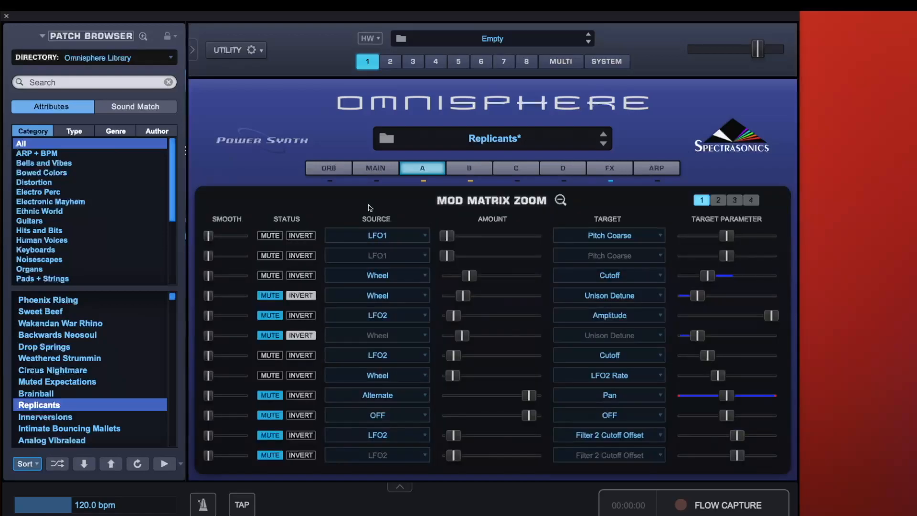
pyautogui.click(753, 199)
pyautogui.click(405, 235)
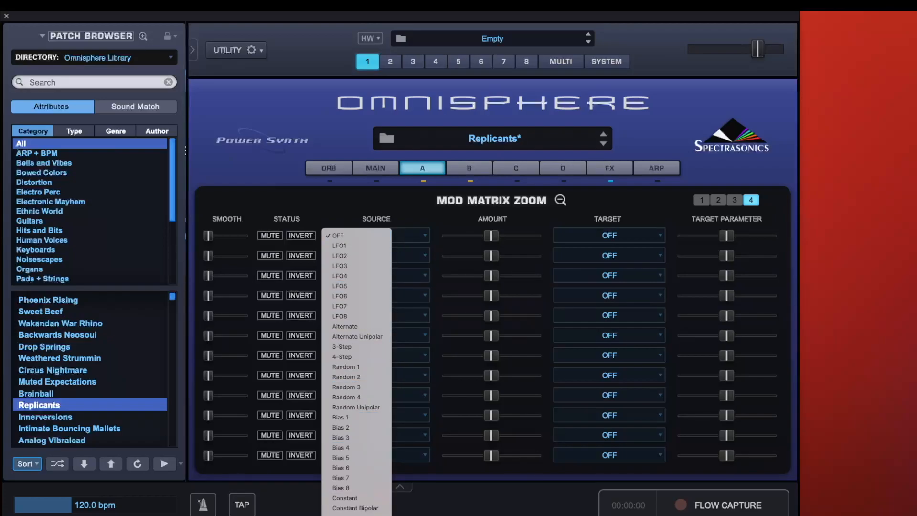
pyautogui.click(356, 514)
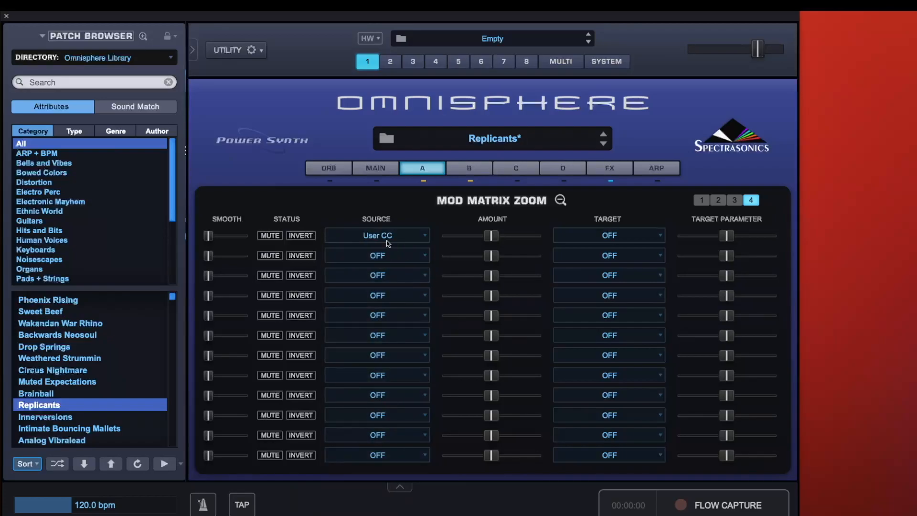
# Look over the available targets for the User CC modulation and return to the System page.
pyautogui.click(592, 234)
pyautogui.moveTo(599, 265)
pyautogui.click(420, 215)
pyautogui.click(606, 62)
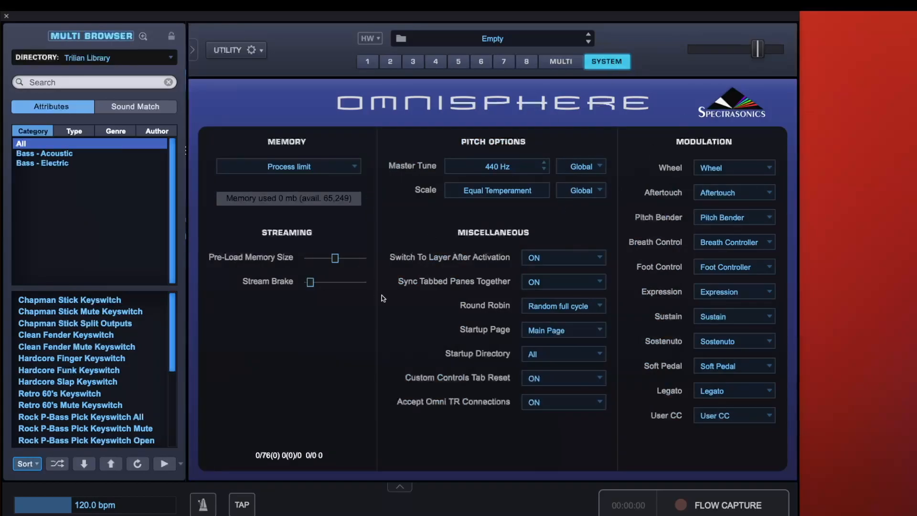